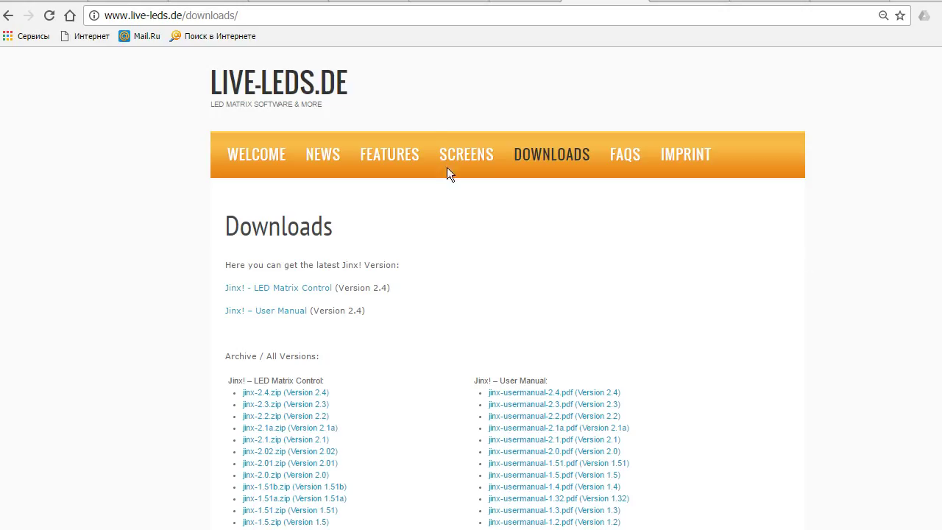
# Download the jinx-2.4.zip (Version 2.4) package from the live-leds.de downloads page
pyautogui.doubleClick(301, 15)
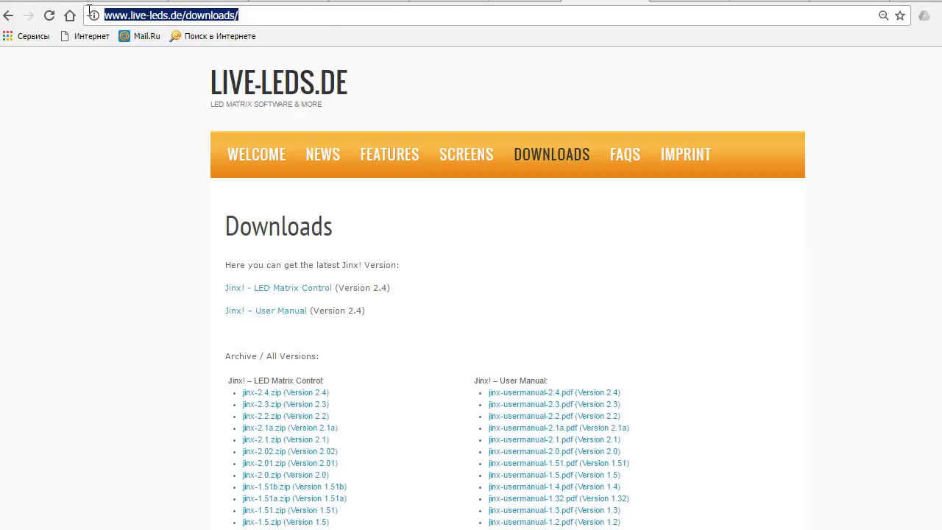
pyautogui.click(265, 393)
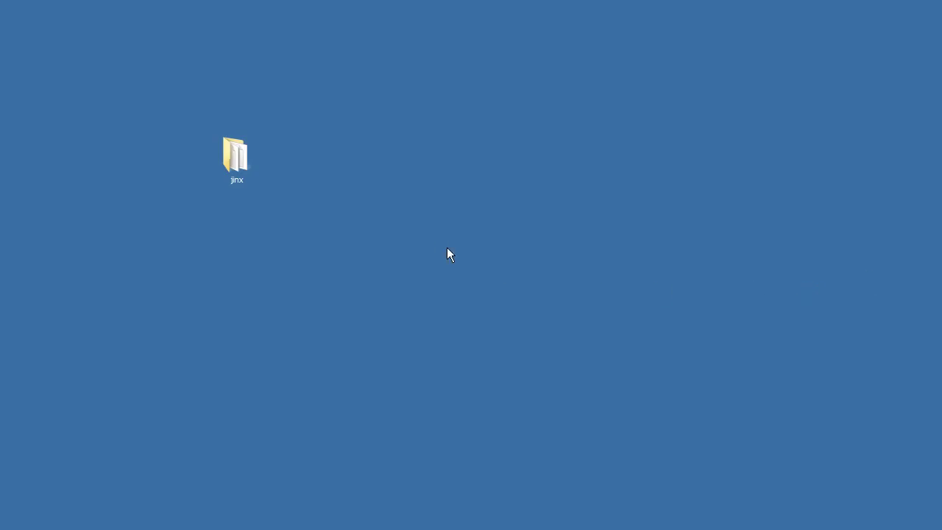
# Run jinx.exe from the jinx folder, allowing it past the security warning
pyautogui.doubleClick(236, 158)
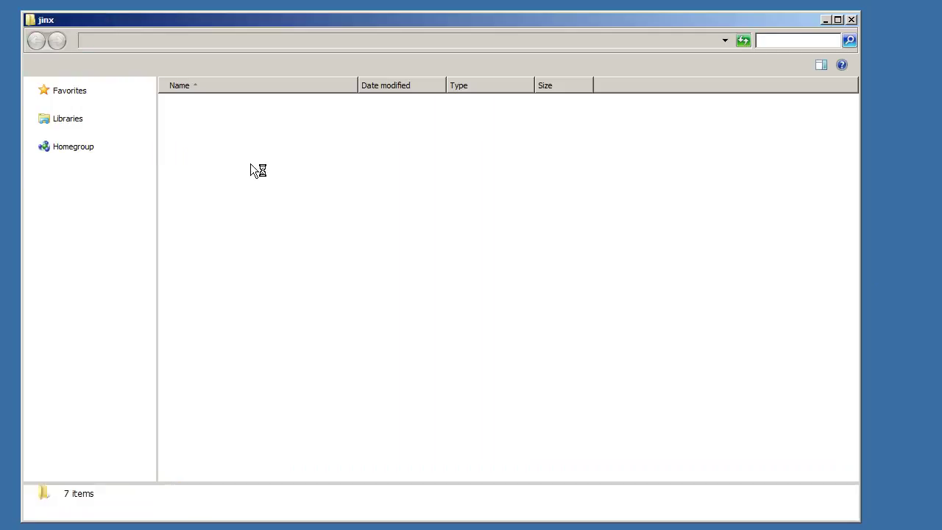
pyautogui.doubleClick(209, 186)
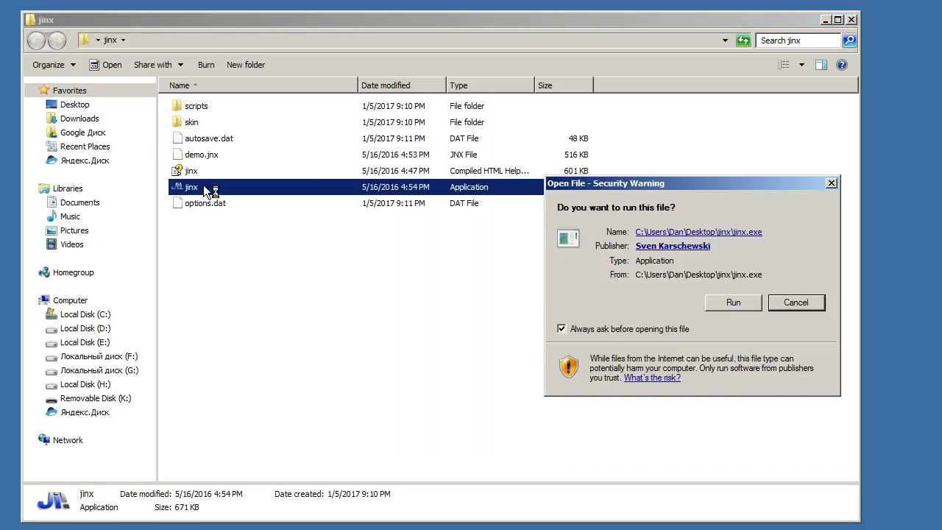
pyautogui.click(732, 303)
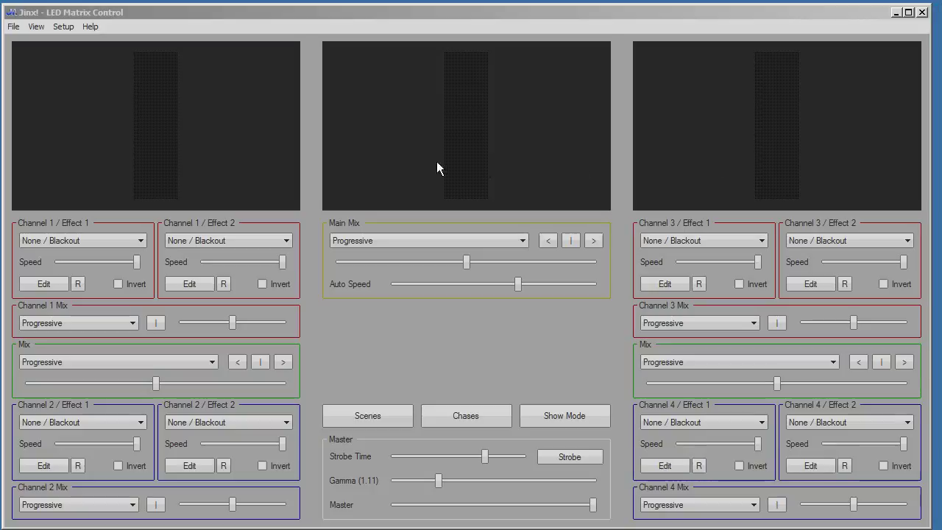
# In Matrix Options, set the Jinx matrix to width 5 and height 10
pyautogui.click(63, 26)
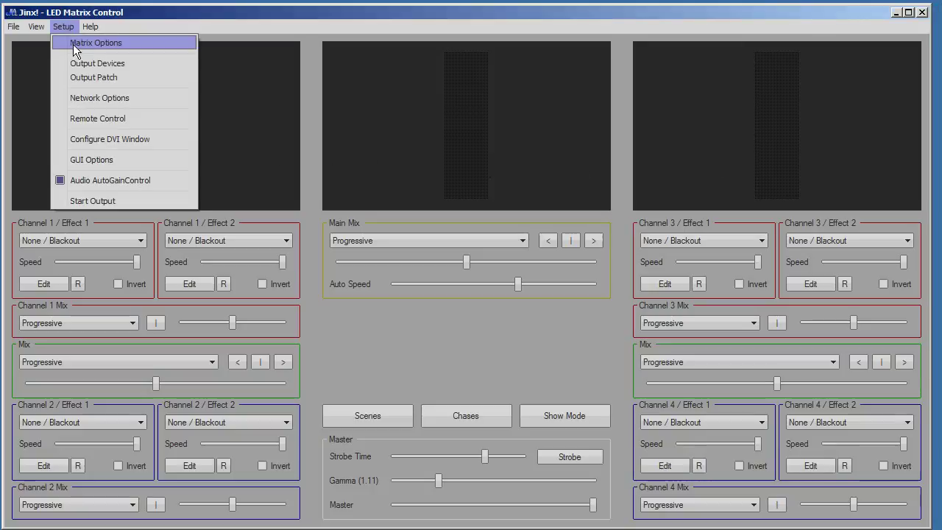
pyautogui.click(92, 42)
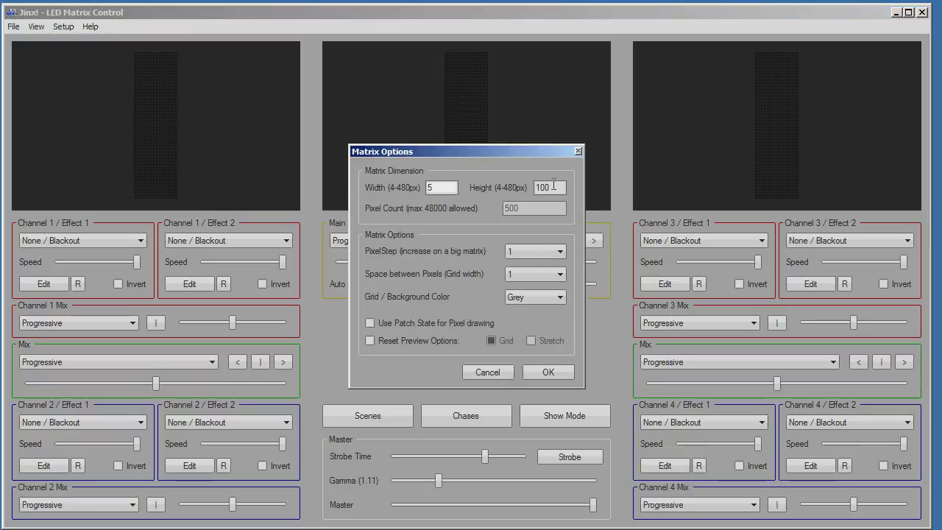
pyautogui.write('10')
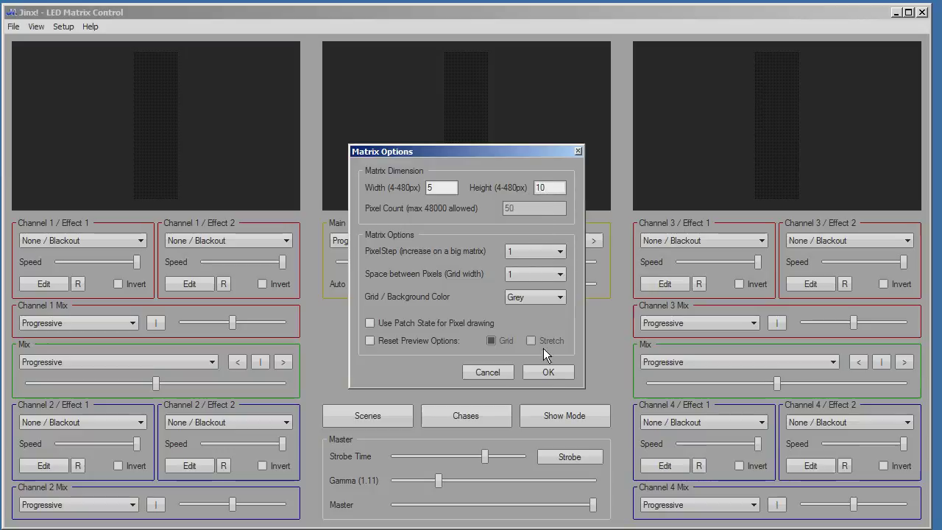
pyautogui.click(548, 373)
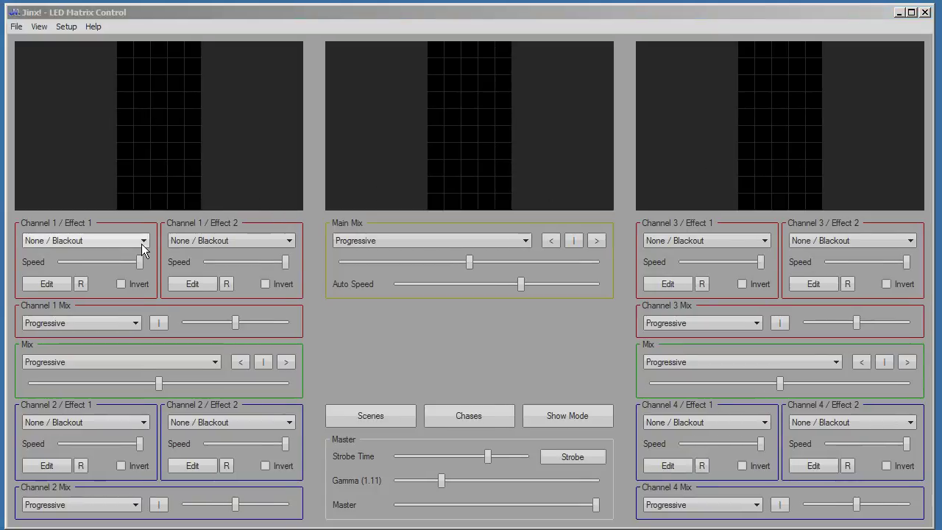
# Make Plasma channel 1's effect, after trying Simple Color and Color Scroll
pyautogui.click(139, 243)
pyautogui.click(117, 264)
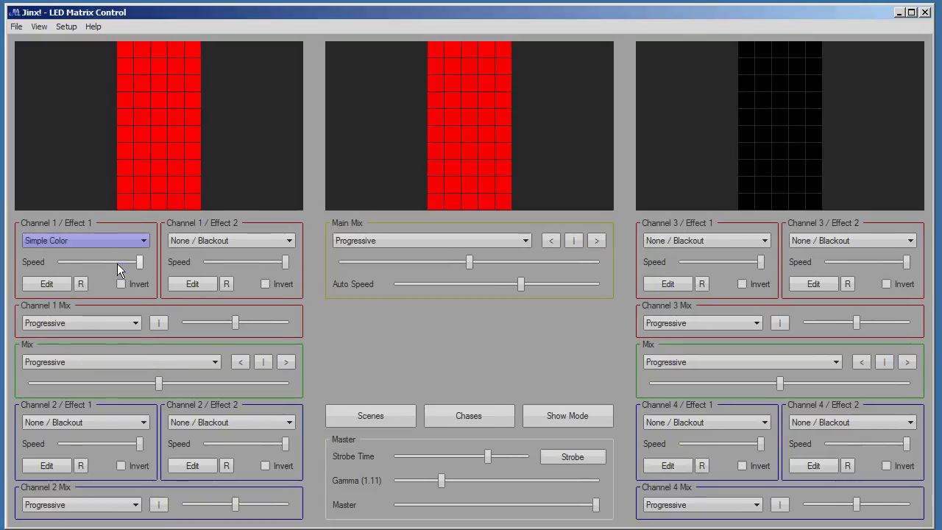
pyautogui.click(108, 244)
pyautogui.click(88, 274)
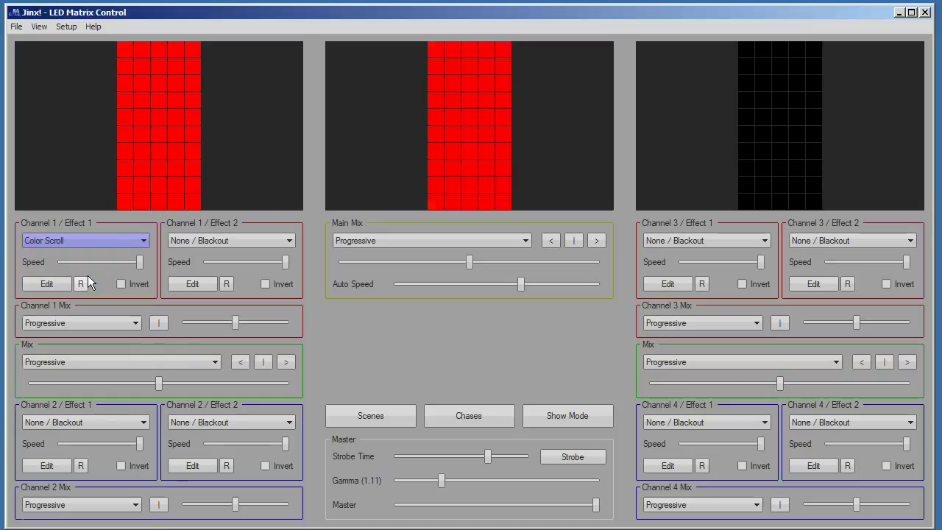
pyautogui.click(128, 242)
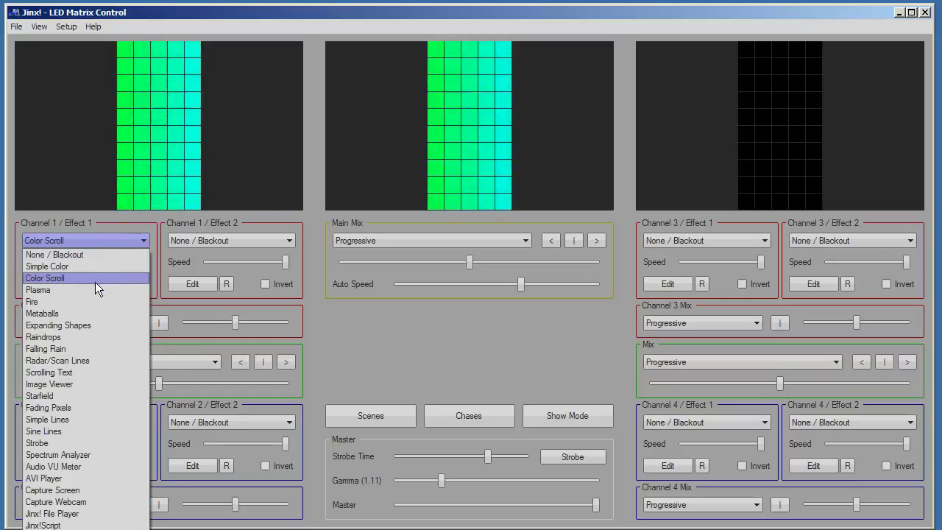
pyautogui.click(95, 289)
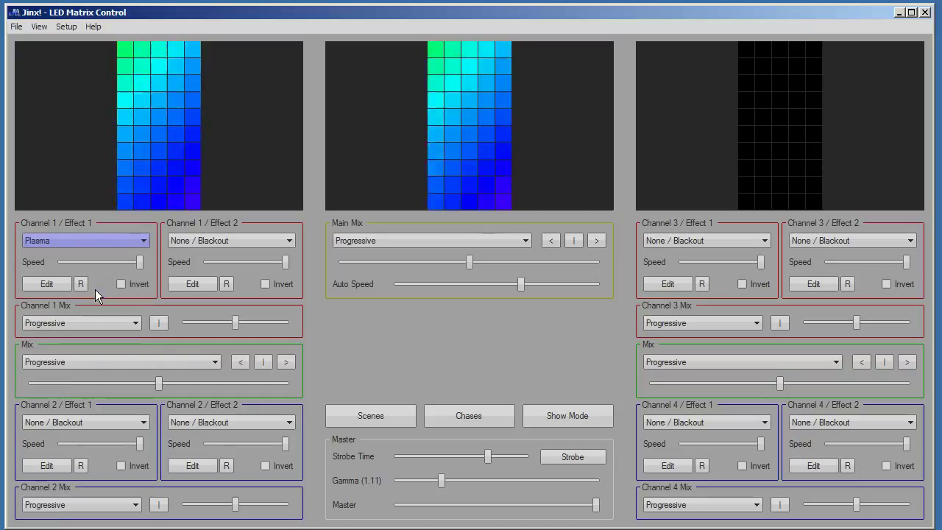
# Switch the Plasma effect's style to Diagonal/Rotate
pyautogui.click(46, 285)
pyautogui.click(488, 207)
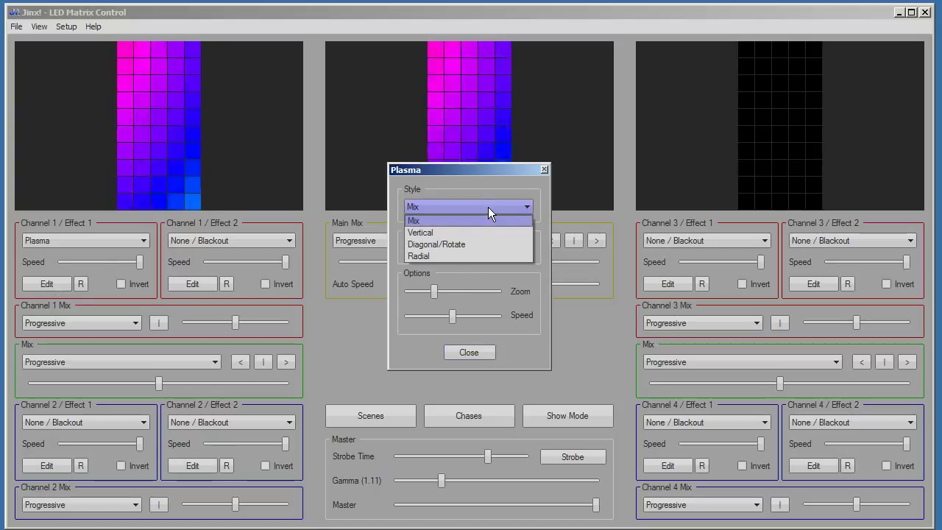
pyautogui.click(468, 244)
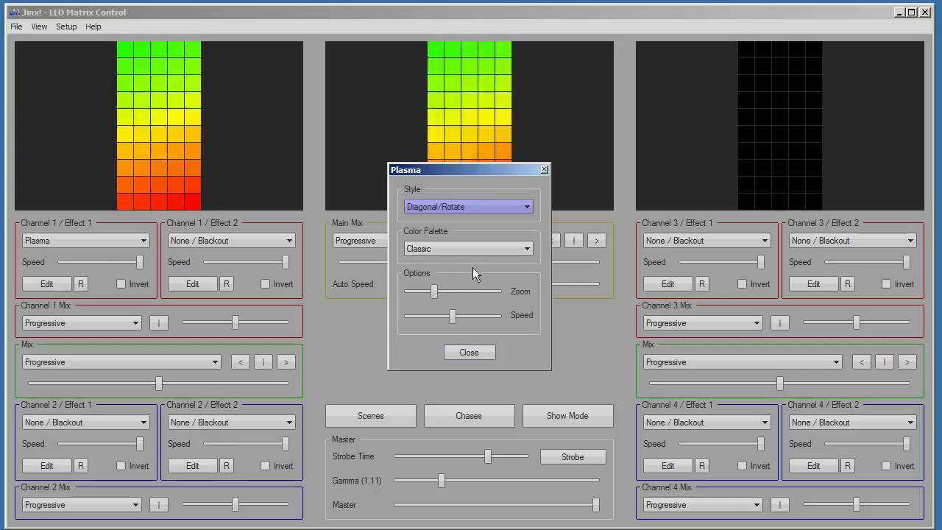
pyautogui.click(473, 349)
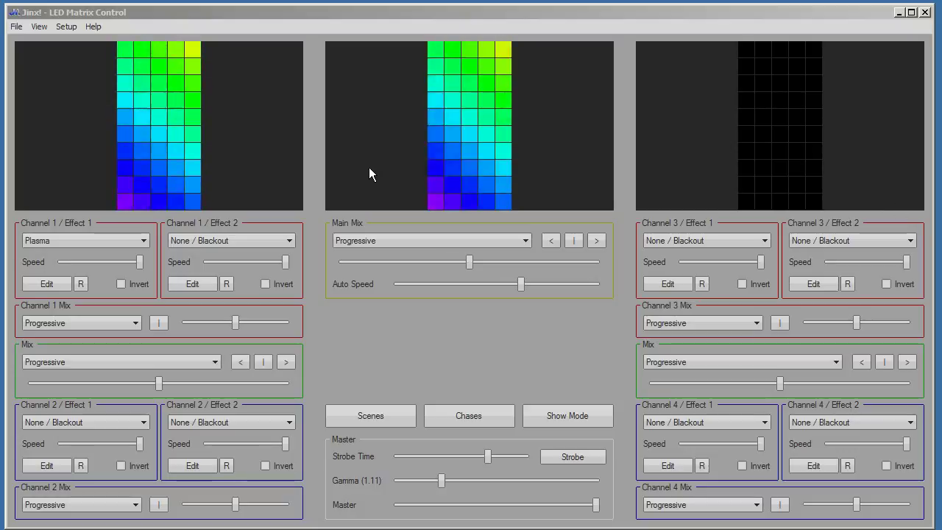
pyautogui.click(63, 28)
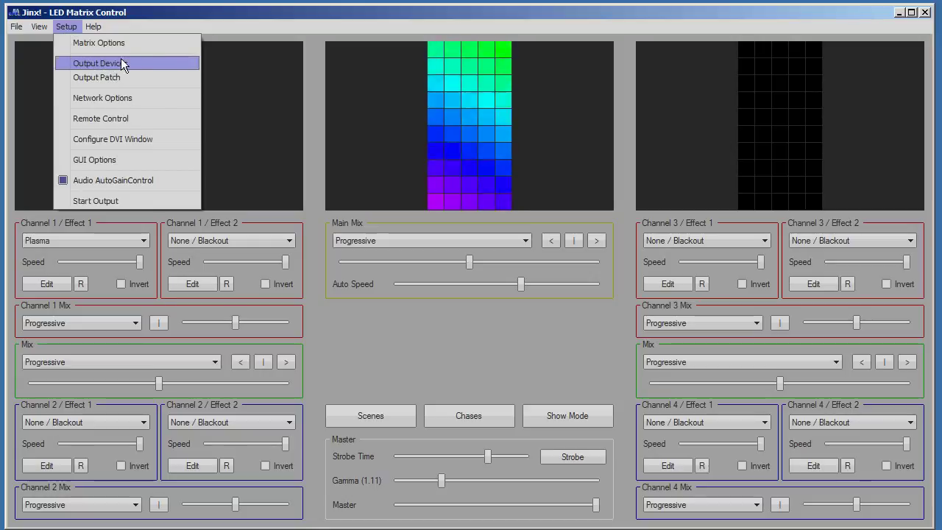
# Add a new output device of type Glediator File Recorder
pyautogui.click(161, 62)
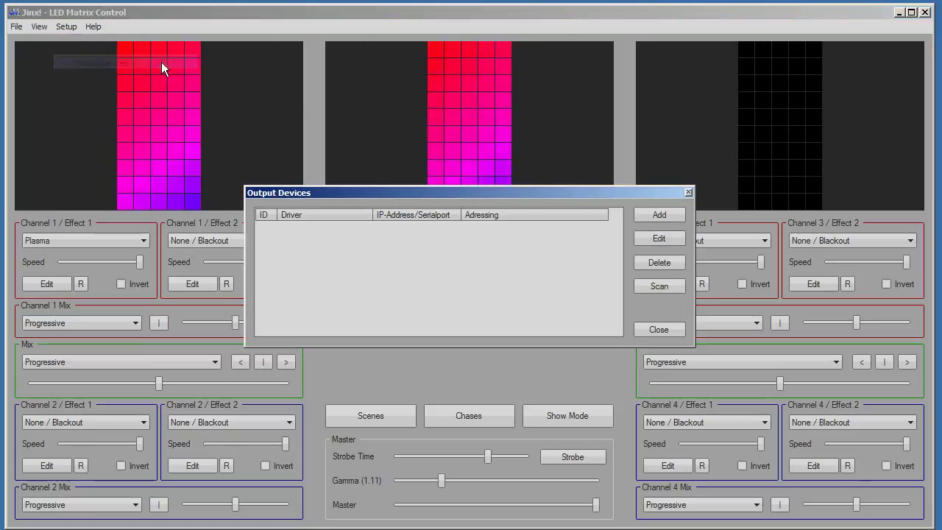
pyautogui.click(660, 215)
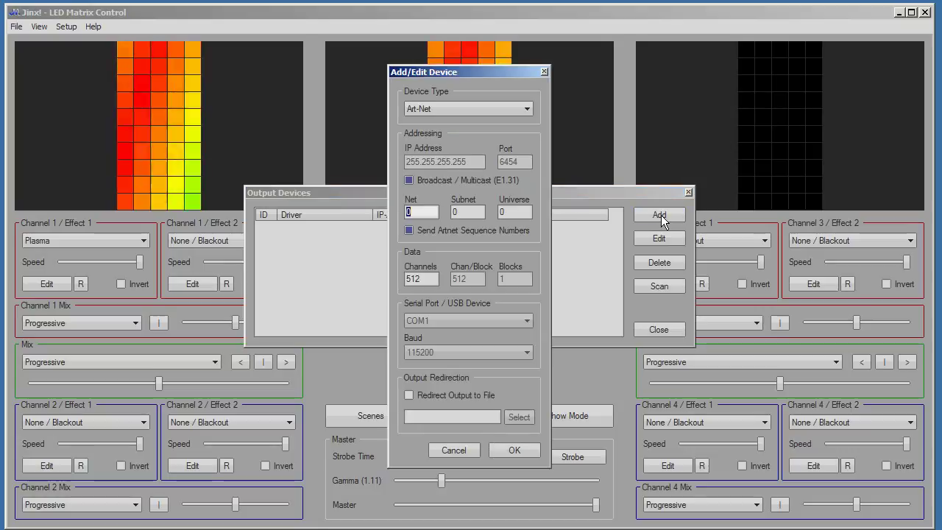
pyautogui.click(526, 109)
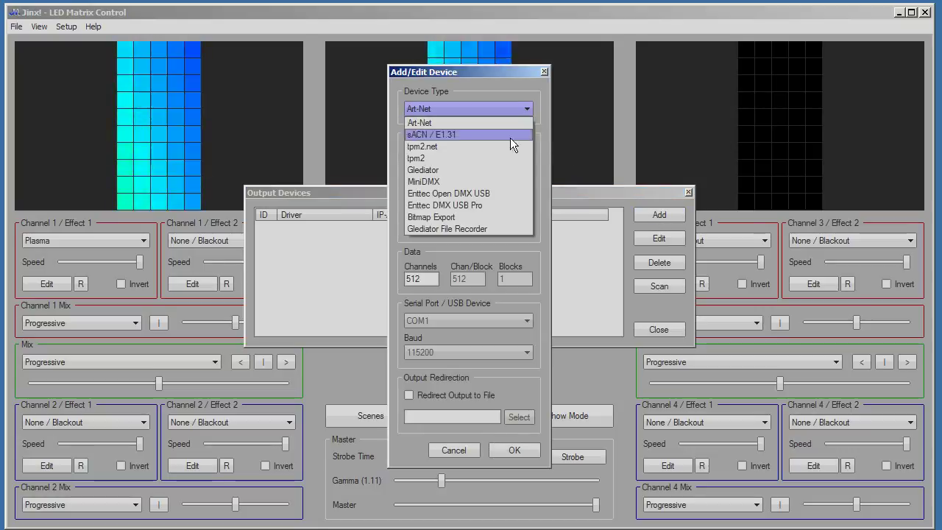
pyautogui.click(477, 228)
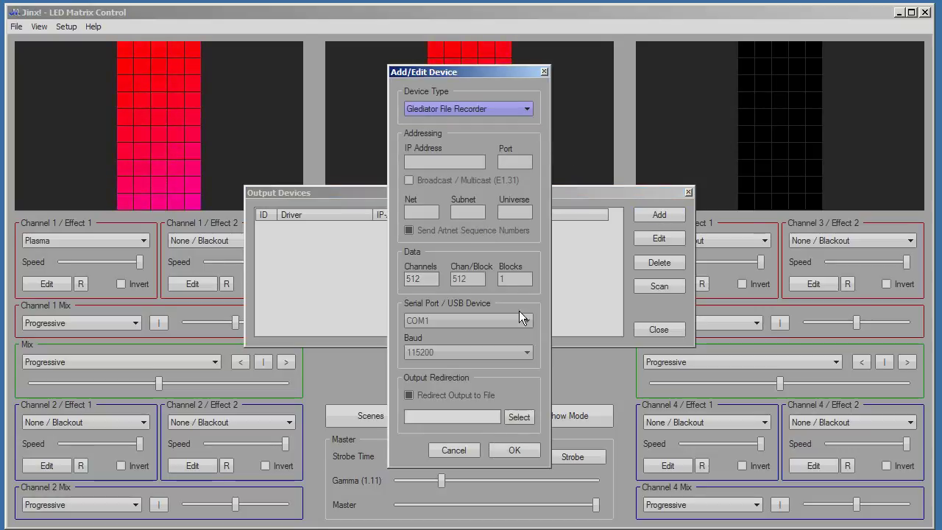
# Have the recorder write to my_plasma in the SMART LED folder, and confirm the device
pyautogui.click(519, 418)
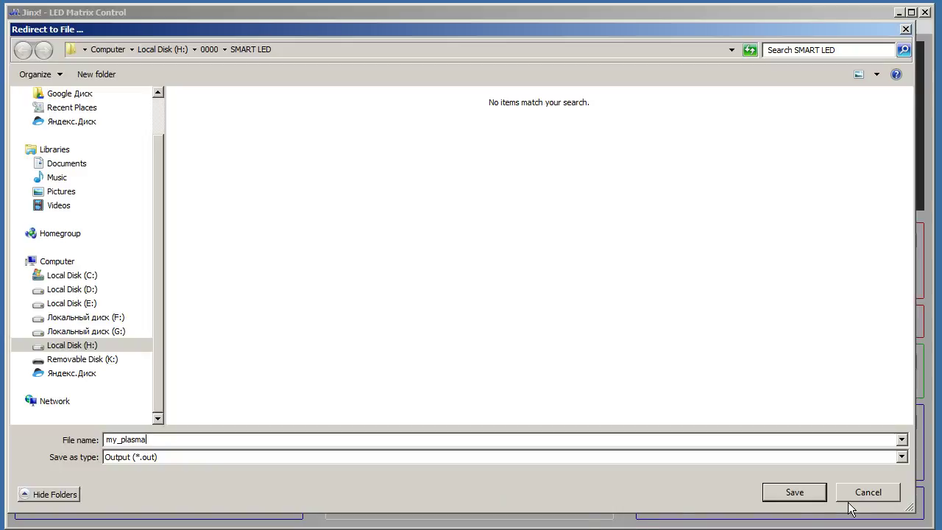
pyautogui.click(794, 493)
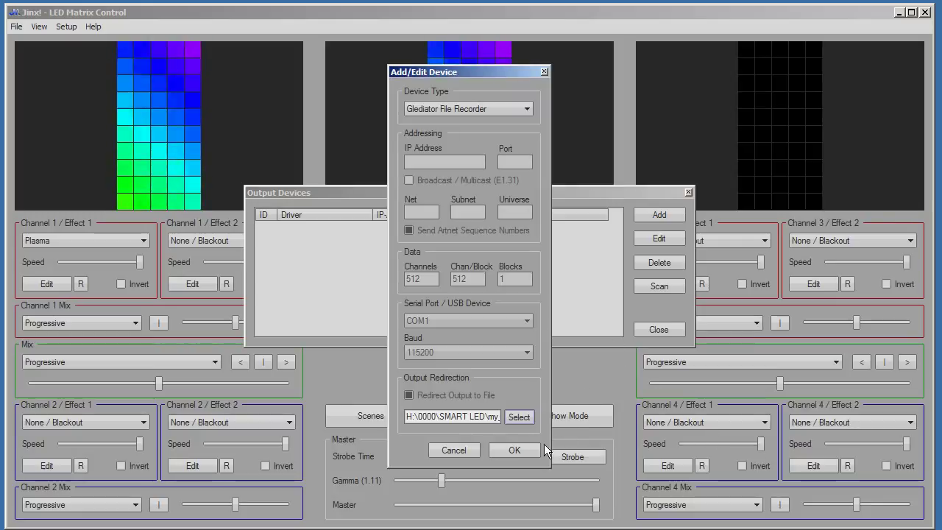
pyautogui.click(515, 452)
pyautogui.click(659, 331)
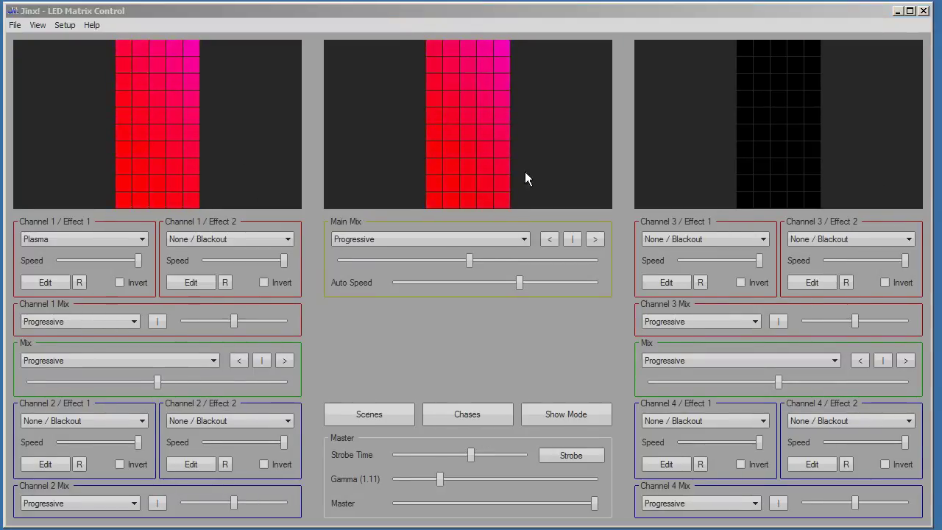
# Record the plasma by starting and then stopping Jinx output, then switch to the capture folder
pyautogui.click(62, 25)
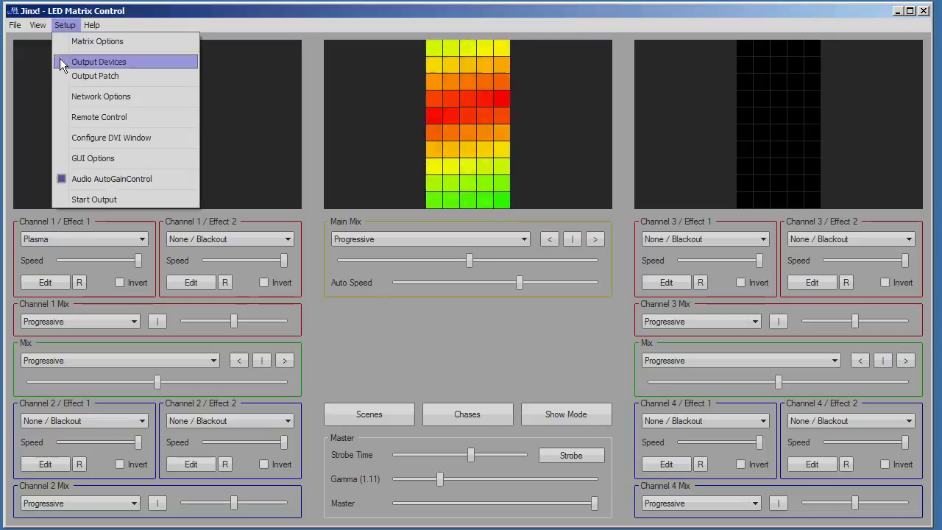
pyautogui.click(140, 198)
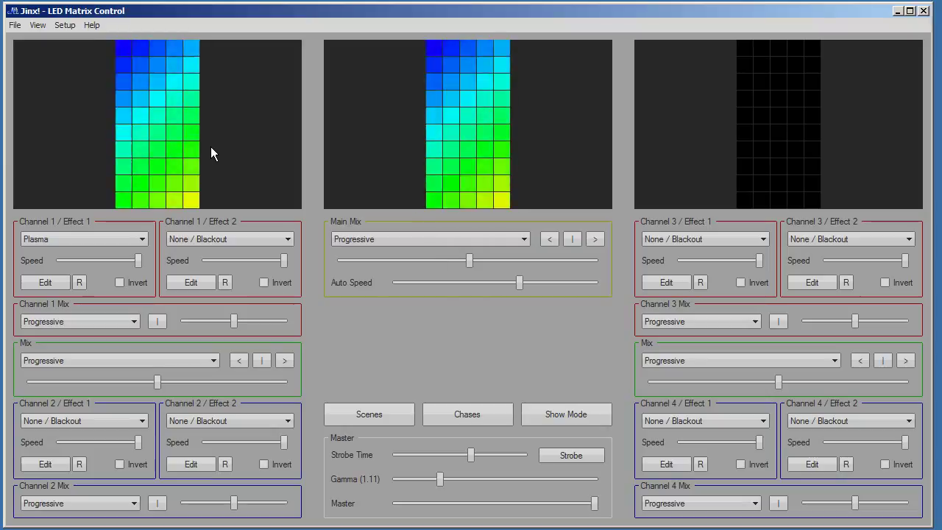
pyautogui.click(65, 25)
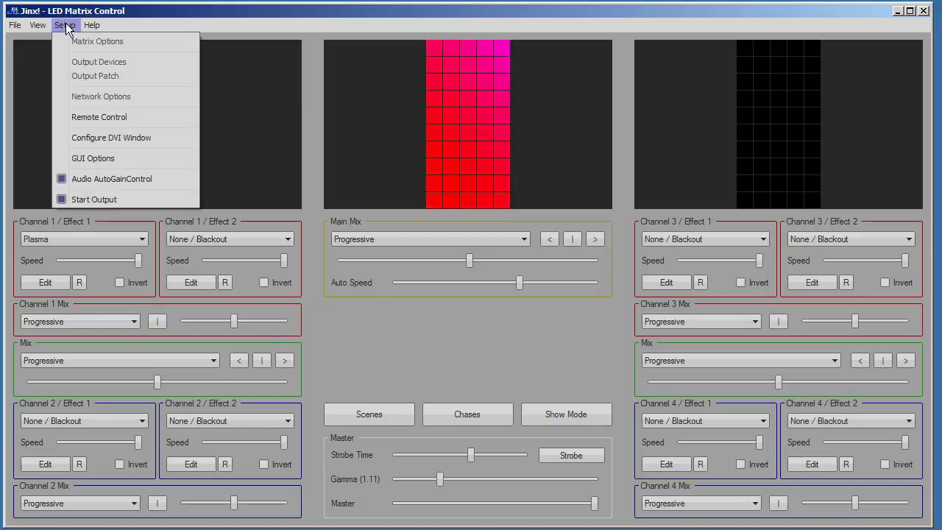
pyautogui.click(119, 197)
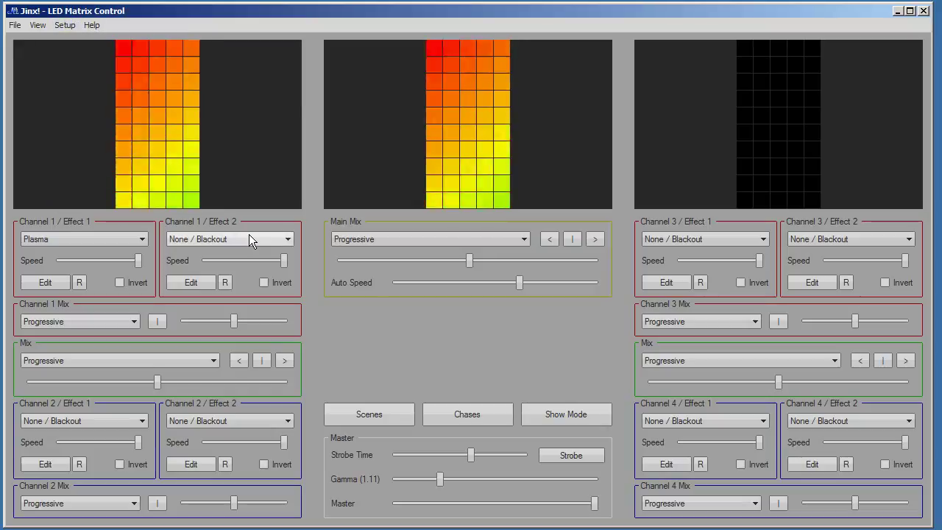
pyautogui.hotkey('alt', 'Tab')
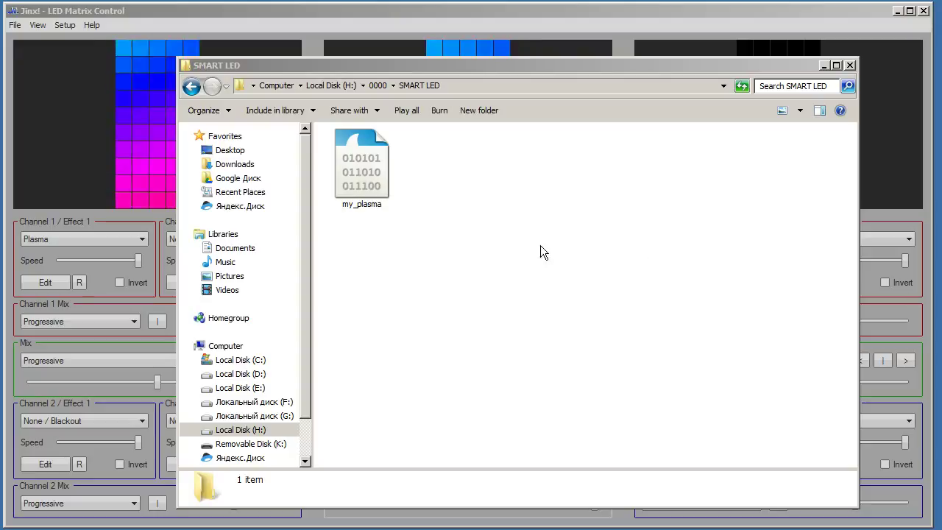
# Check my_plasma's properties to confirm it is a 56.9 KB .out capture file
pyautogui.click(358, 168)
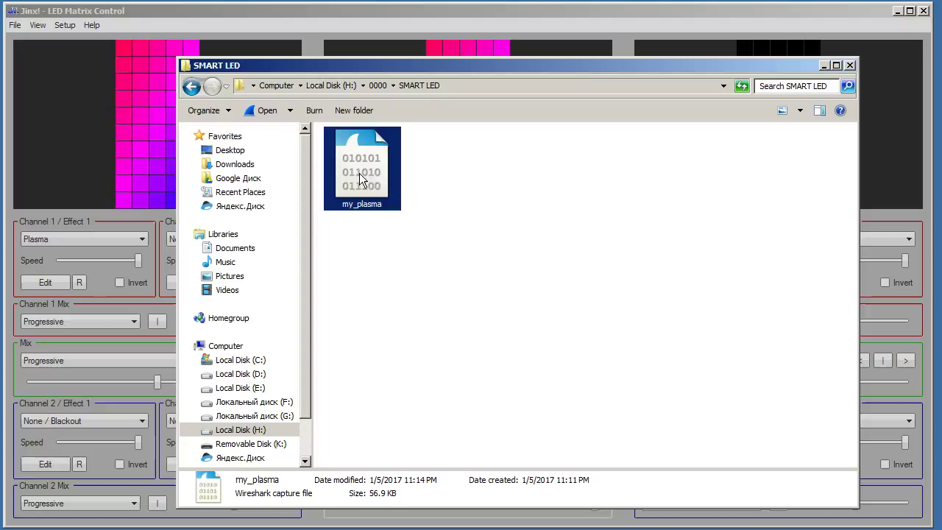
pyautogui.rightClick(359, 172)
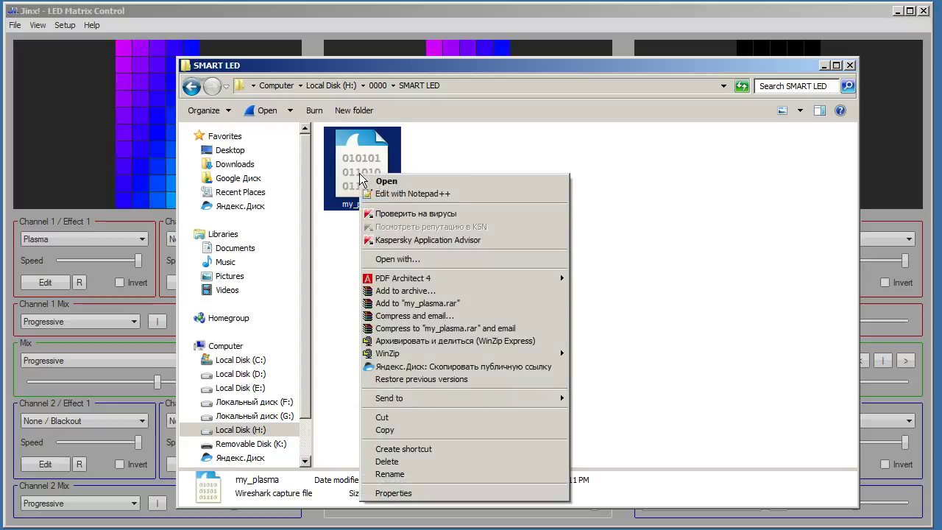
pyautogui.click(416, 492)
pyautogui.moveTo(520, 184); pyautogui.dragTo(535, 147)
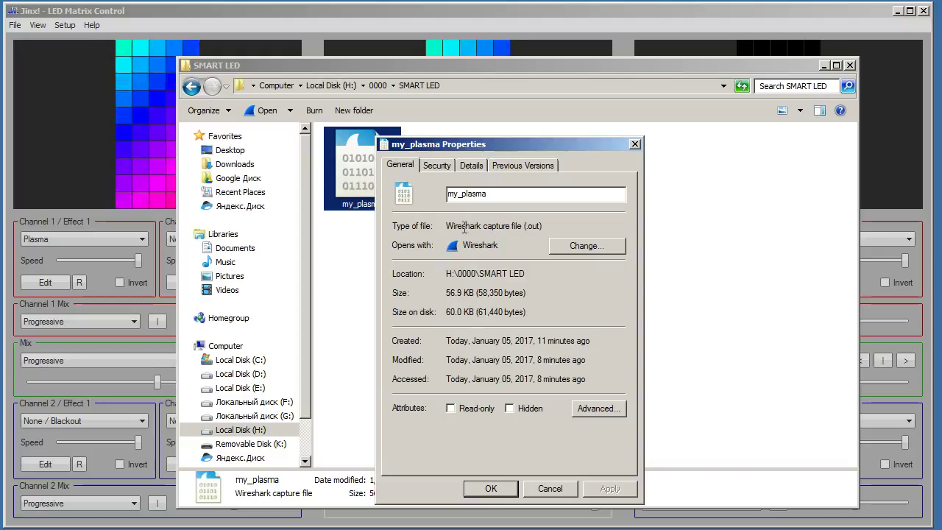
pyautogui.click(491, 488)
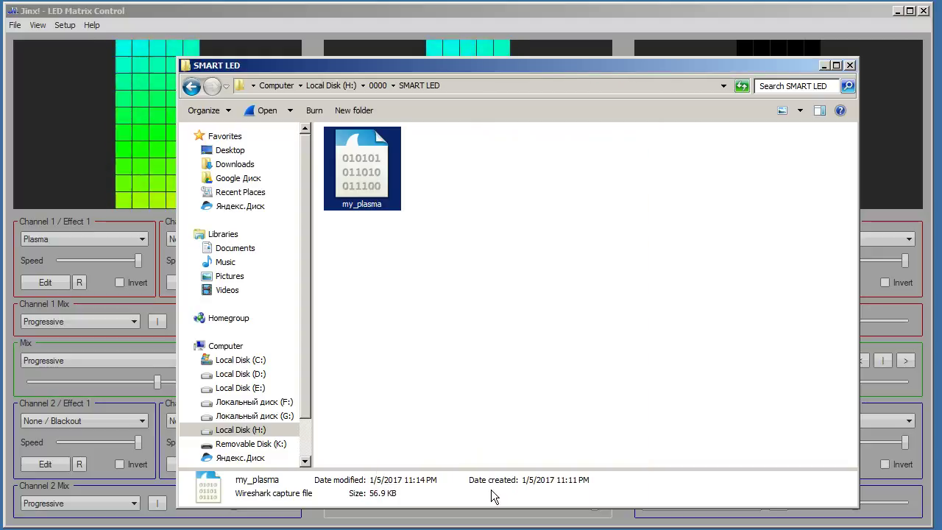
pyautogui.click(528, 356)
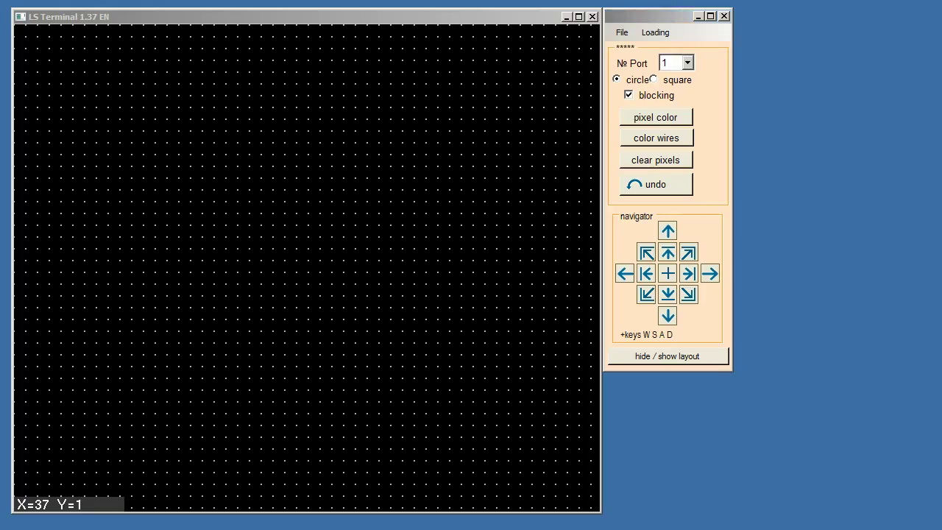
# Bring up the LS Terminal canvas and undo the stray pixels drawn on it
pyautogui.click(61, 17)
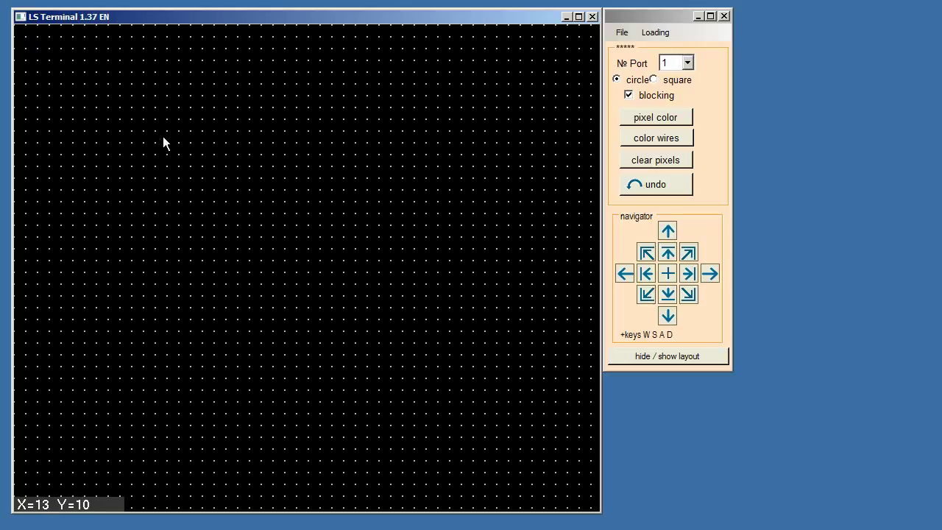
pyautogui.hotkey('alt', 'Tab')
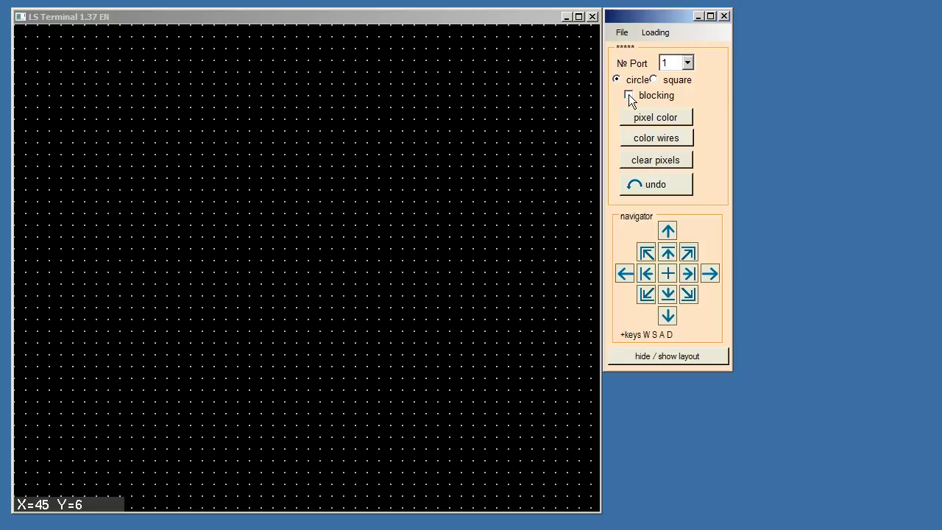
pyautogui.hotkey('alt', 'Tab')
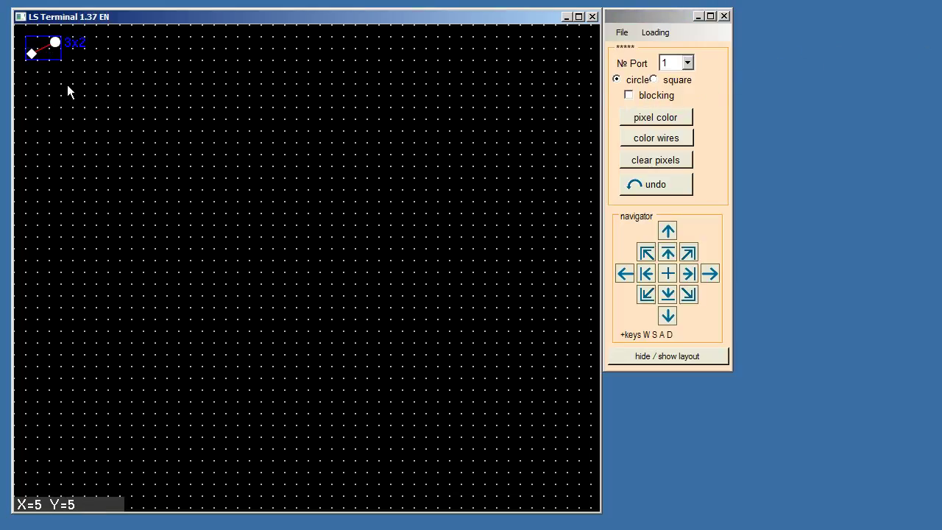
pyautogui.click(675, 186)
pyautogui.click(674, 187)
pyautogui.click(675, 186)
pyautogui.click(675, 186)
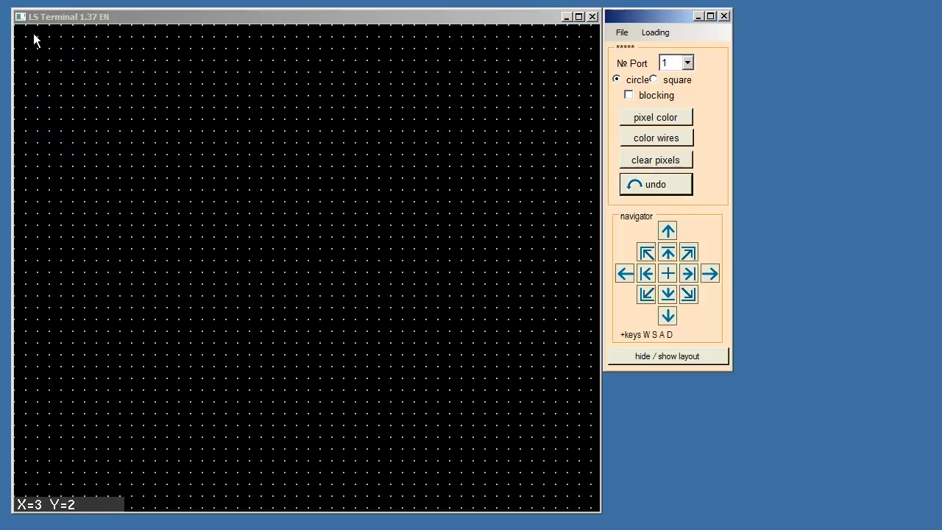
# Draw the first two 10-pixel columns at the canvas's top-left, trimming extra pixels
pyautogui.click(19, 33)
pyautogui.click(22, 189)
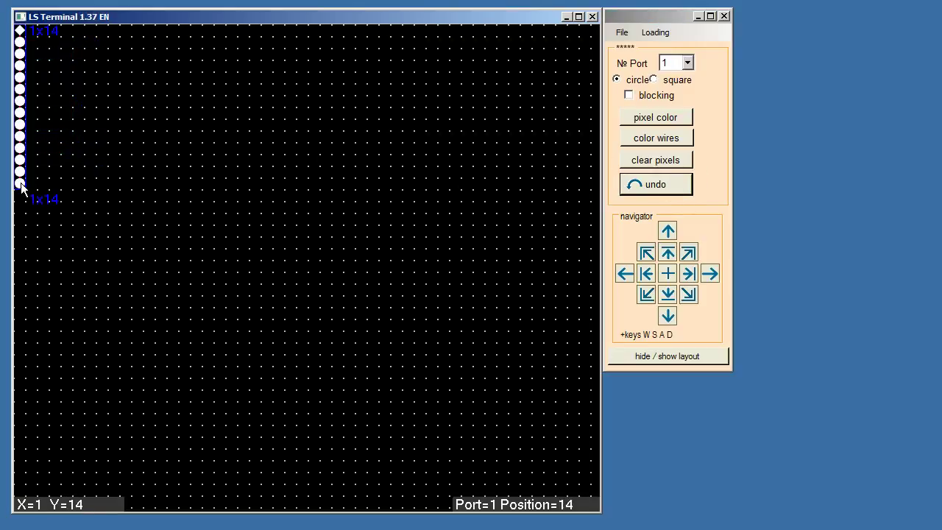
pyautogui.click(640, 185)
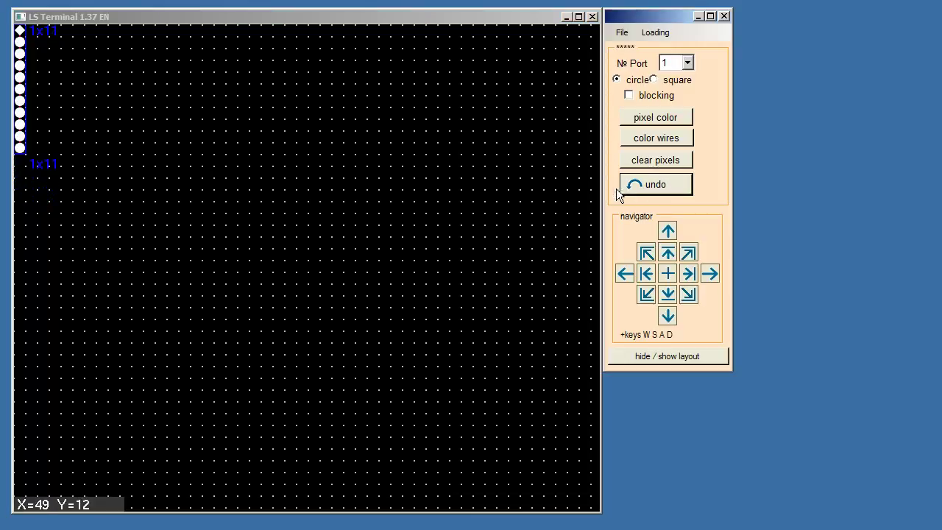
pyautogui.click(621, 184)
pyautogui.click(32, 136)
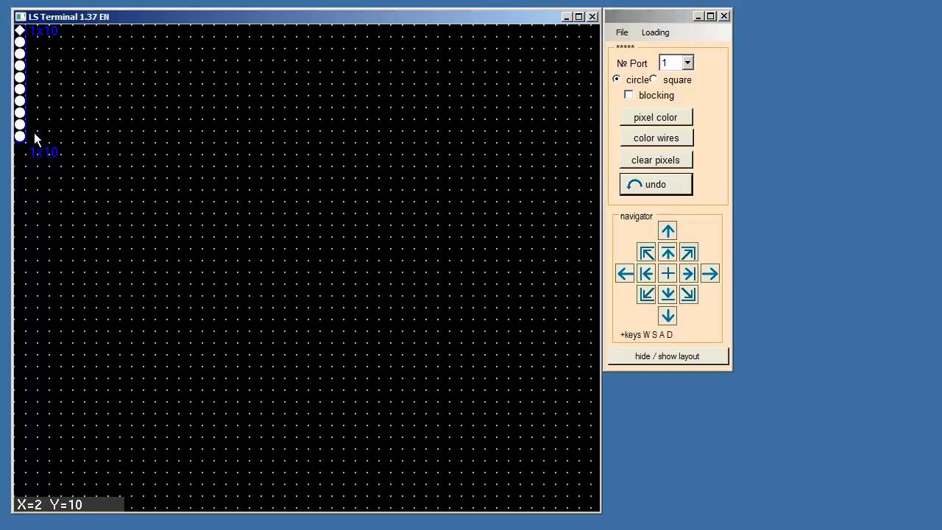
pyautogui.click(34, 31)
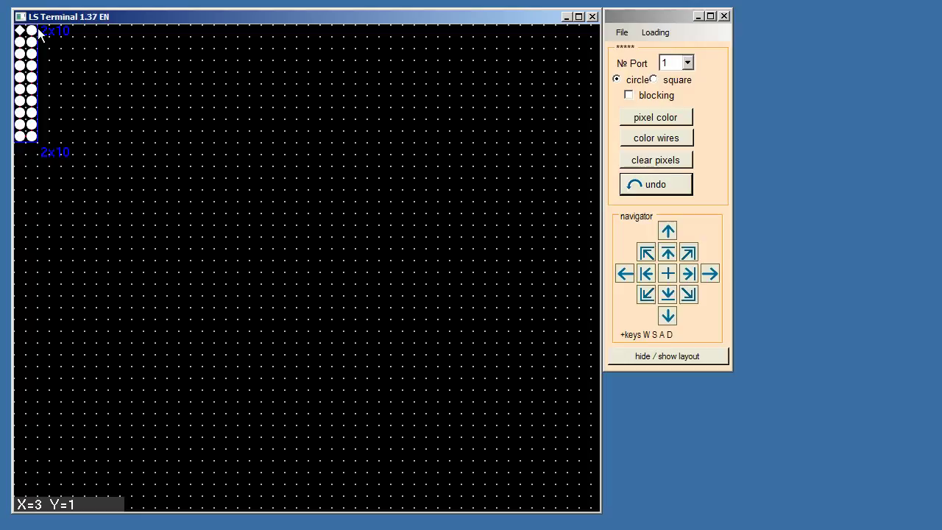
# Draw the third, fourth and fifth 10-pixel columns to complete the 5 × 10 block
pyautogui.click(44, 147)
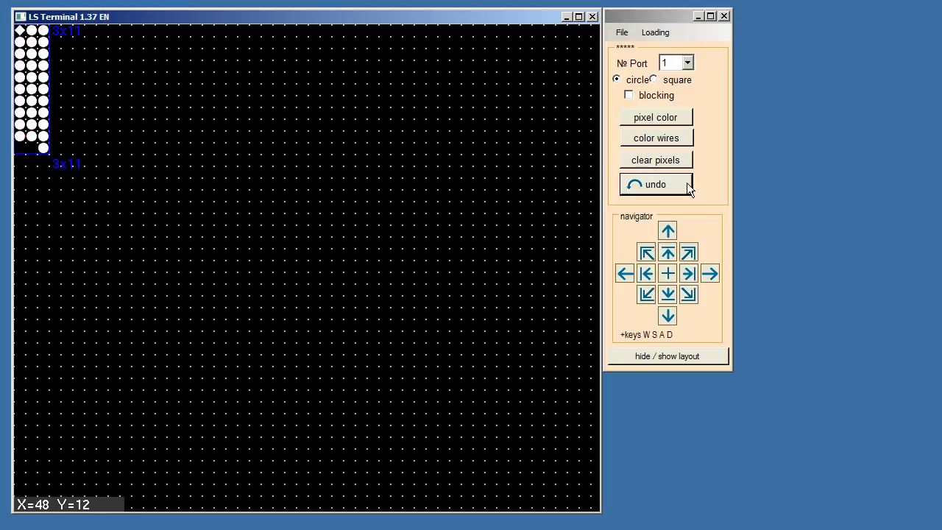
pyautogui.click(687, 185)
pyautogui.click(58, 133)
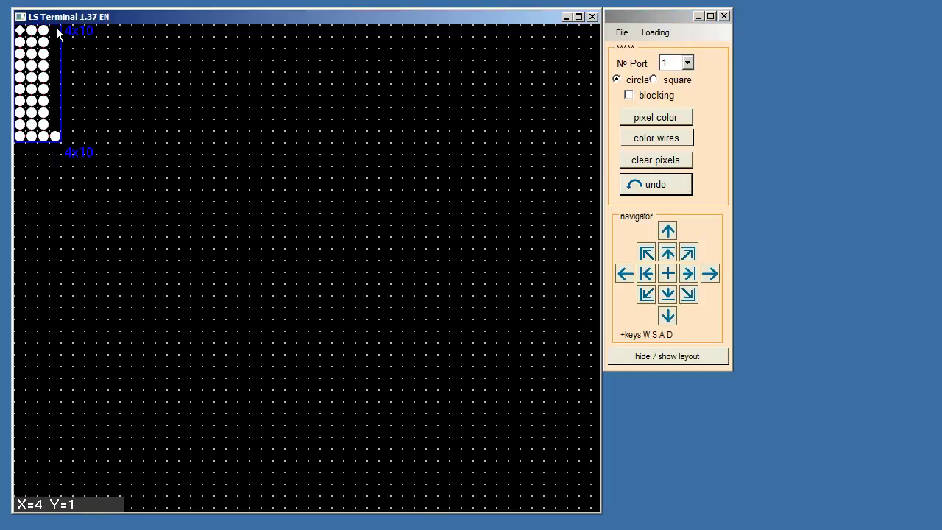
pyautogui.click(56, 29)
pyautogui.click(66, 29)
pyautogui.click(67, 135)
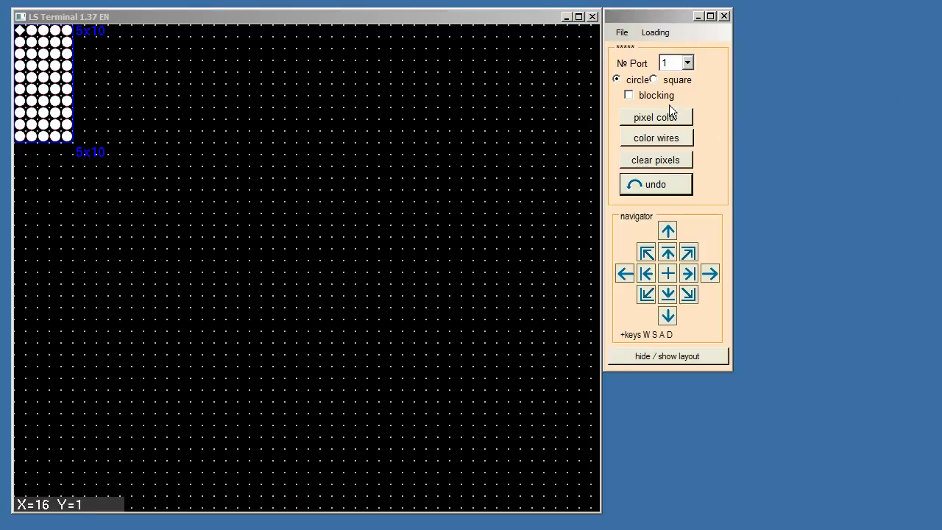
# Load the Jinx capture my_plasma.out with the capture height set to 10
pyautogui.click(653, 34)
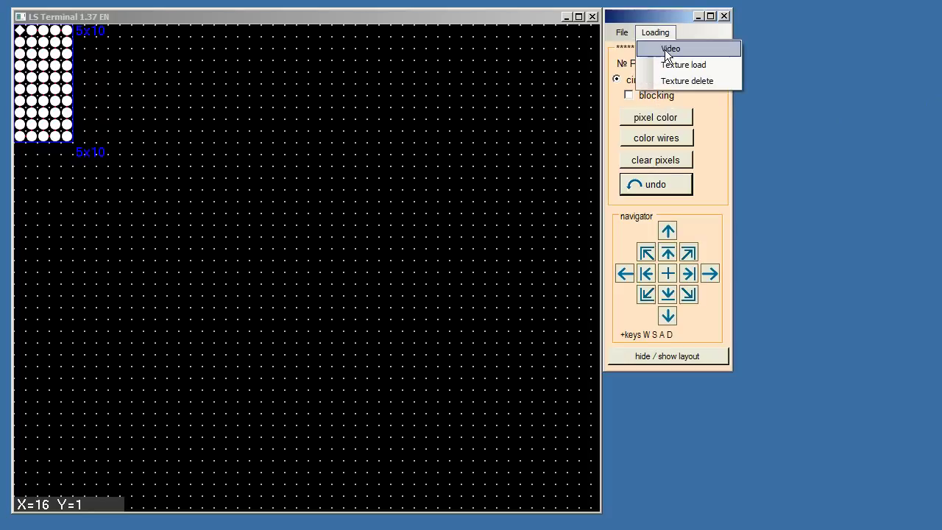
pyautogui.click(670, 50)
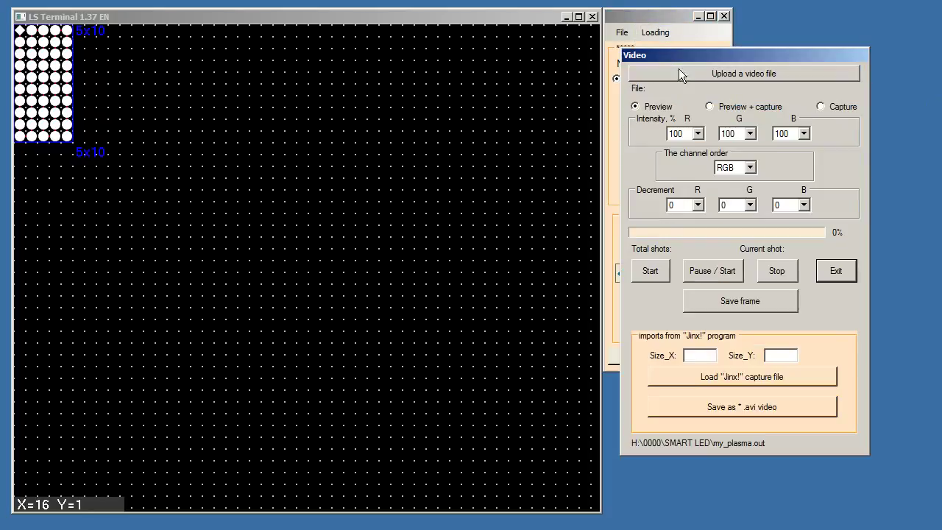
pyautogui.click(705, 358)
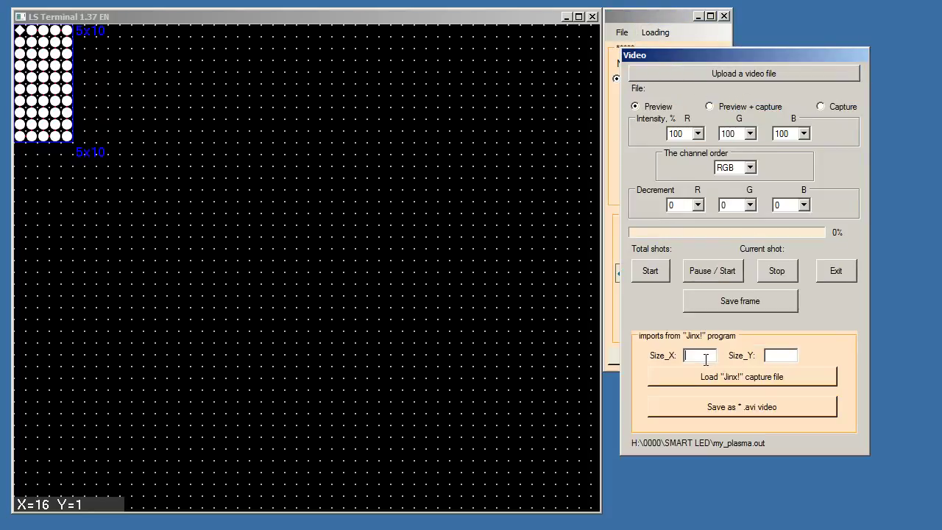
pyautogui.click(772, 357)
pyautogui.write('10')
pyautogui.click(763, 375)
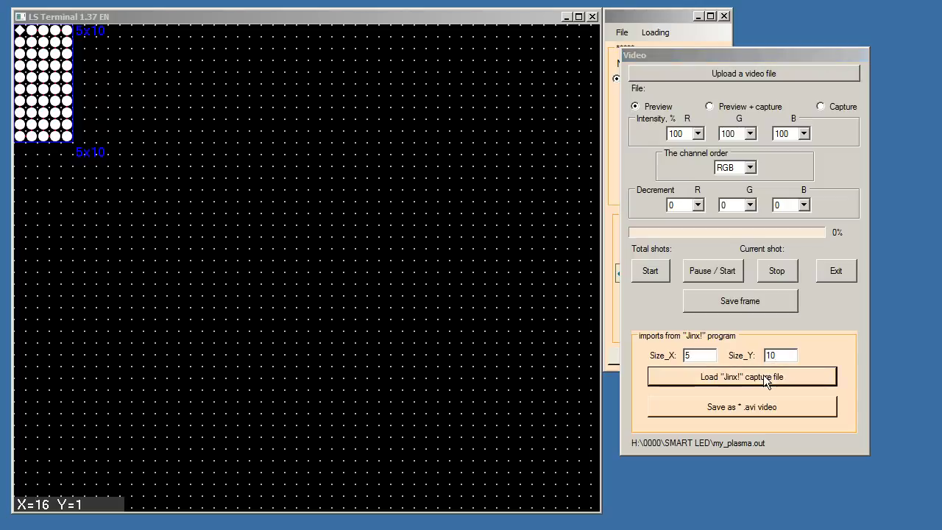
pyautogui.click(633, 180)
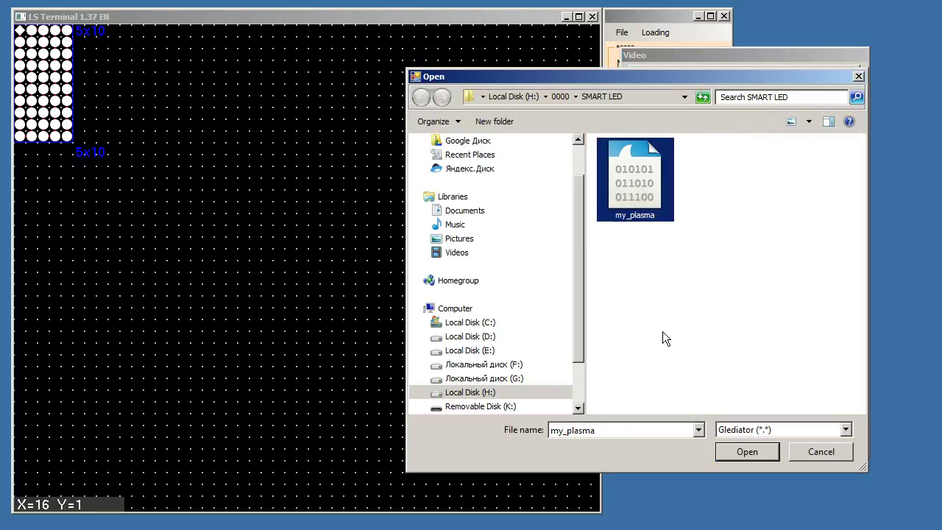
pyautogui.click(736, 449)
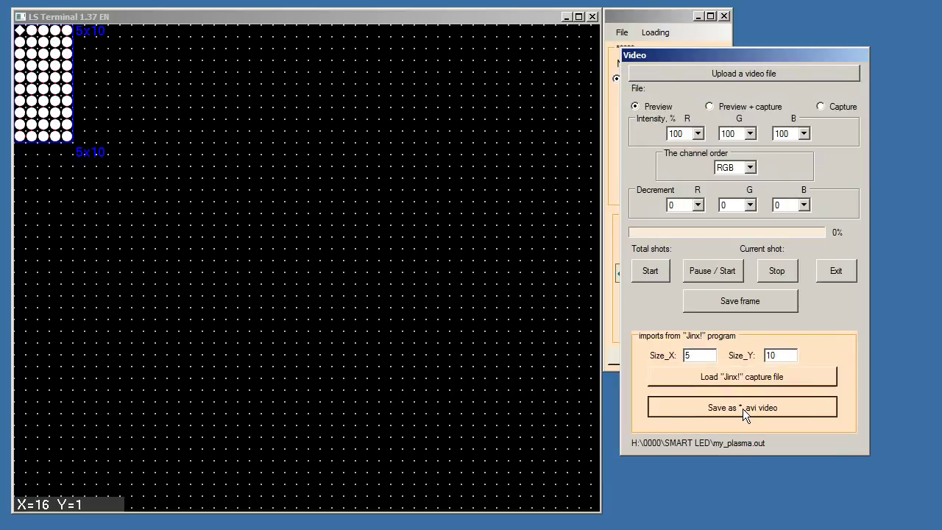
# Save the loaded capture as the video my_plasma.avi in the SMART LED folder
pyautogui.click(743, 408)
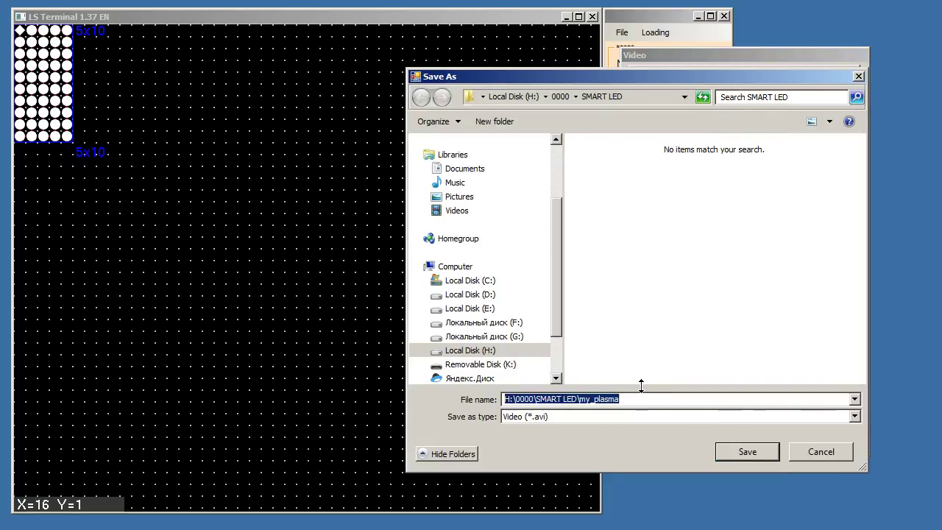
pyautogui.press('Delete')
pyautogui.write('my_plasma.avi')
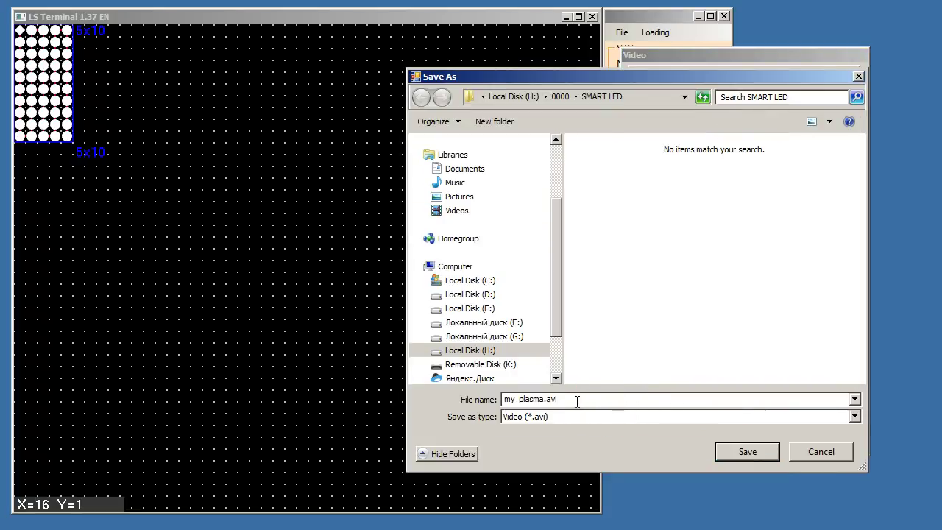
pyautogui.click(745, 449)
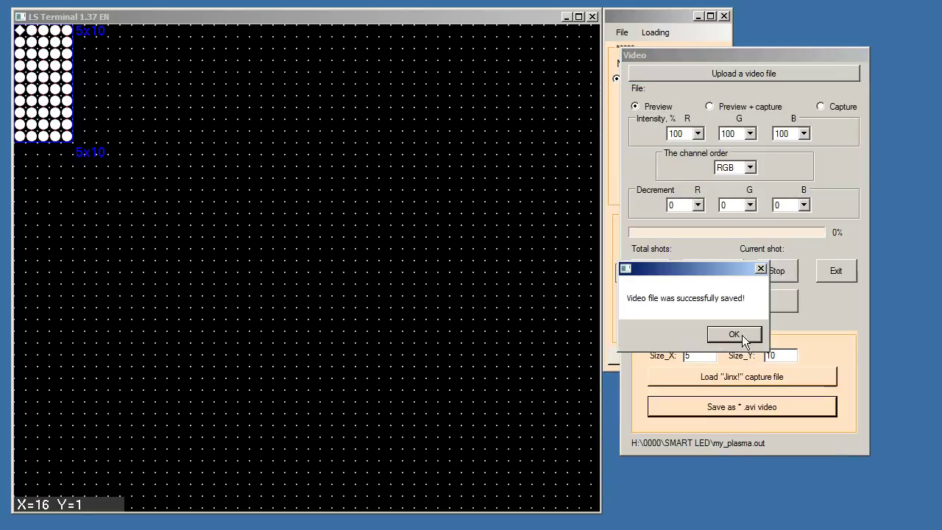
pyautogui.click(736, 335)
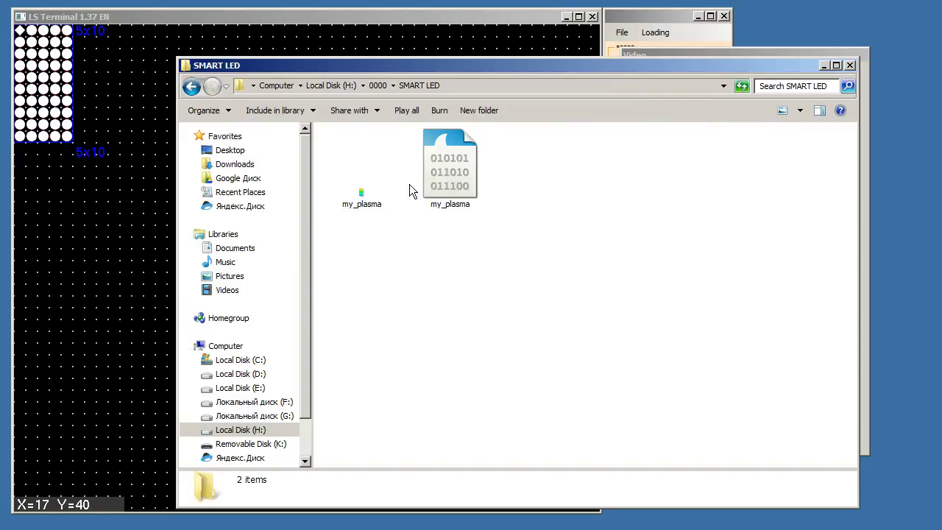
pyautogui.doubleClick(367, 192)
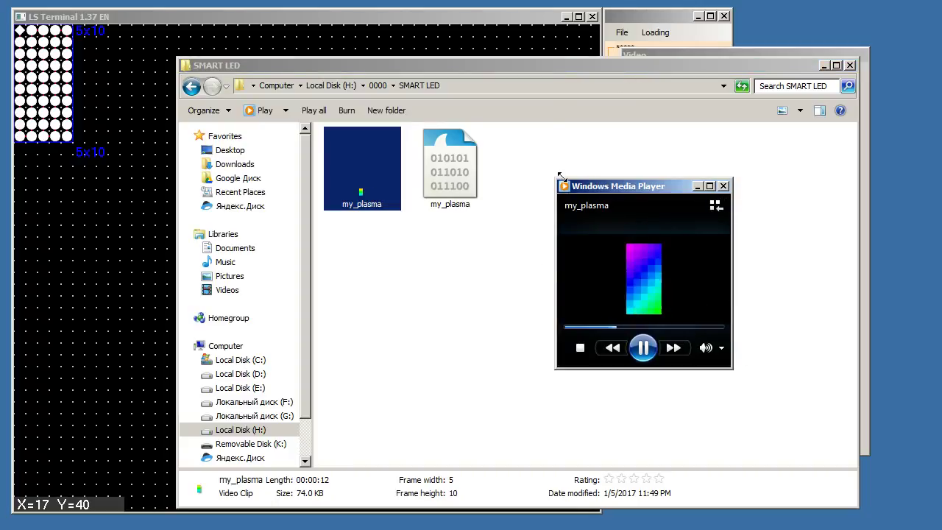
pyautogui.moveTo(555, 179); pyautogui.dragTo(251, 96)
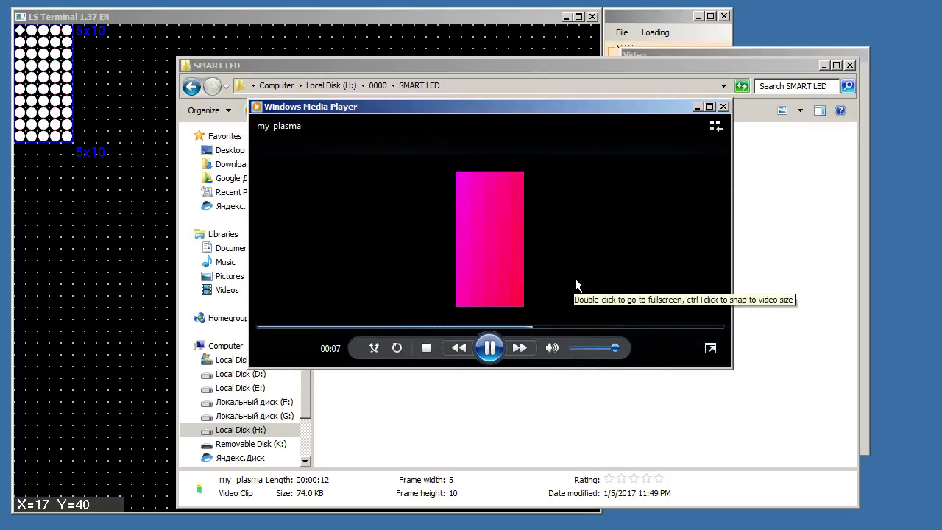
pyautogui.moveTo(683, 117); pyautogui.dragTo(707, 180)
pyautogui.click(748, 170)
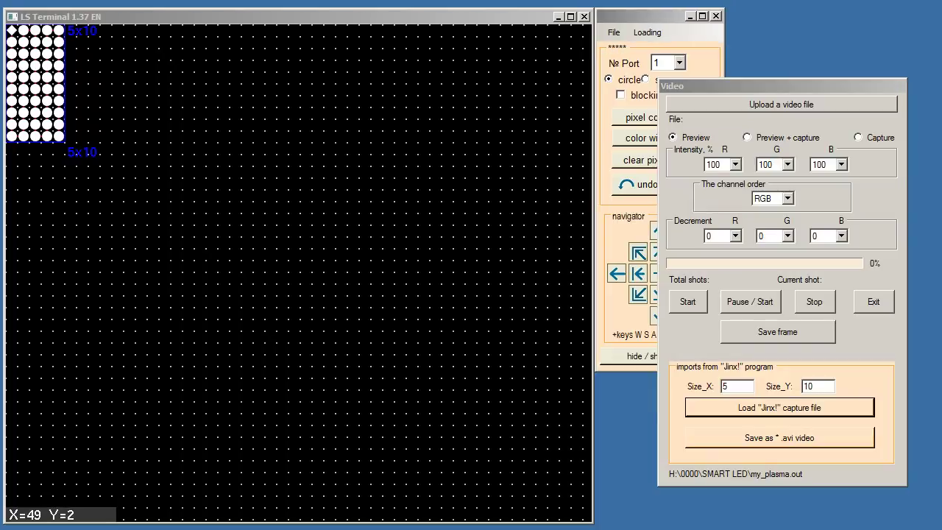
# Load my_plasma.avi as the source video in the video converter
pyautogui.click(834, 86)
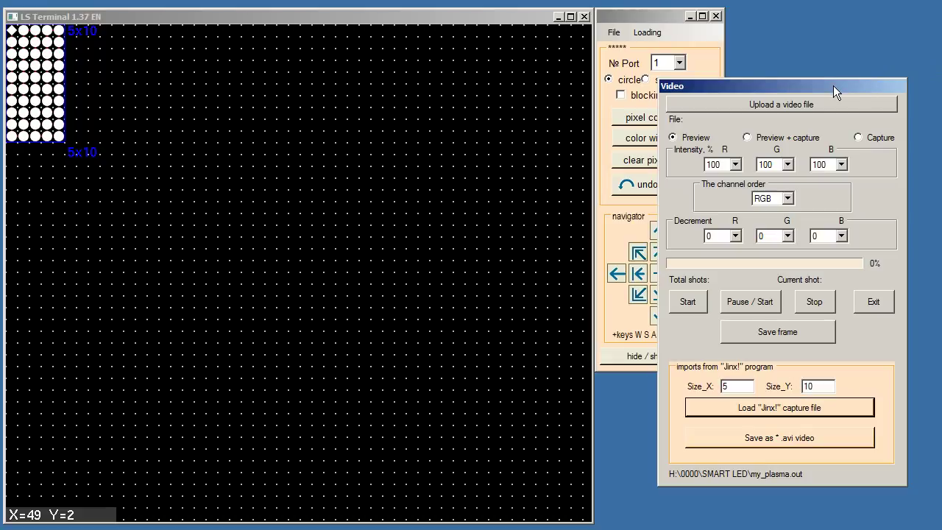
pyautogui.click(804, 104)
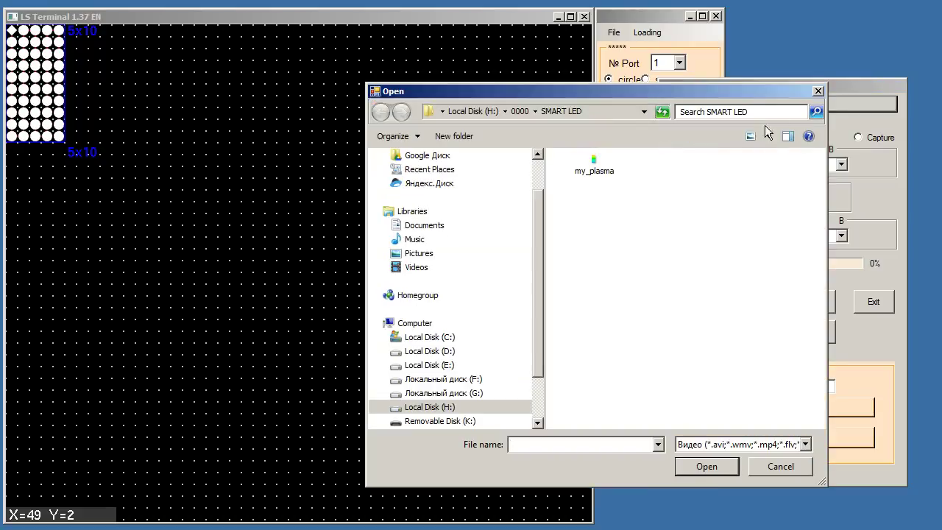
pyautogui.click(593, 170)
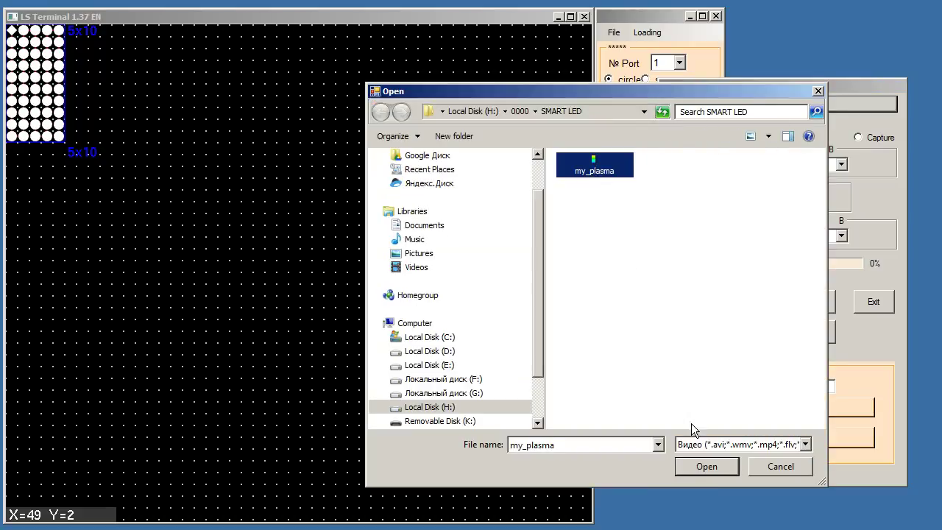
pyautogui.click(704, 460)
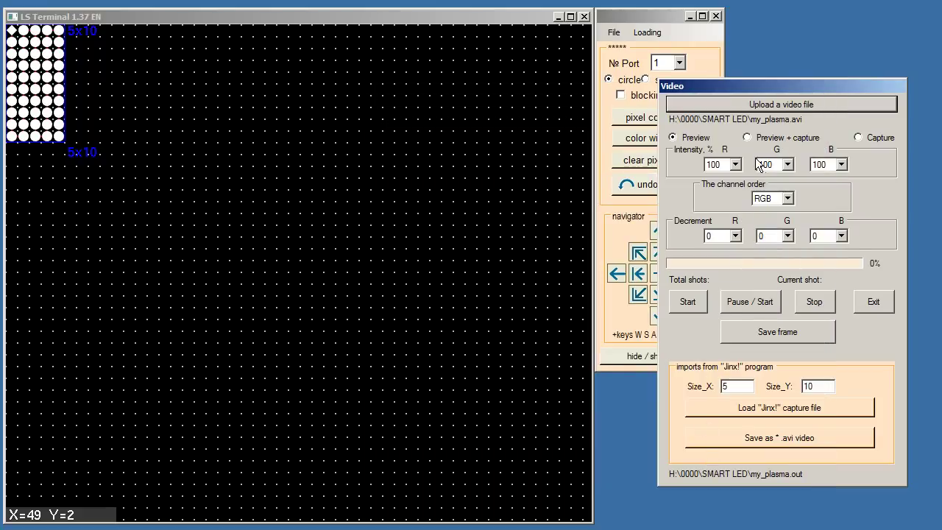
# Capture the video to an LED file and save it under the name plasma
pyautogui.click(692, 305)
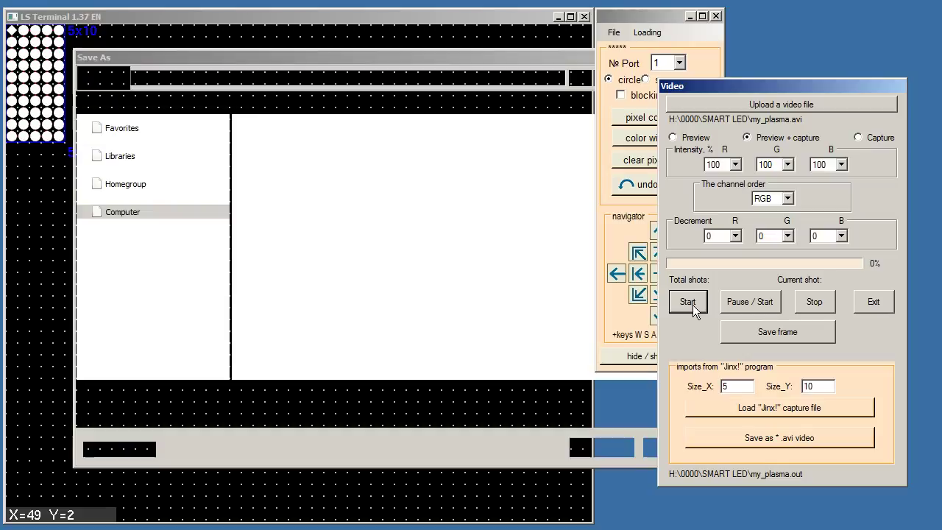
pyautogui.click(418, 395)
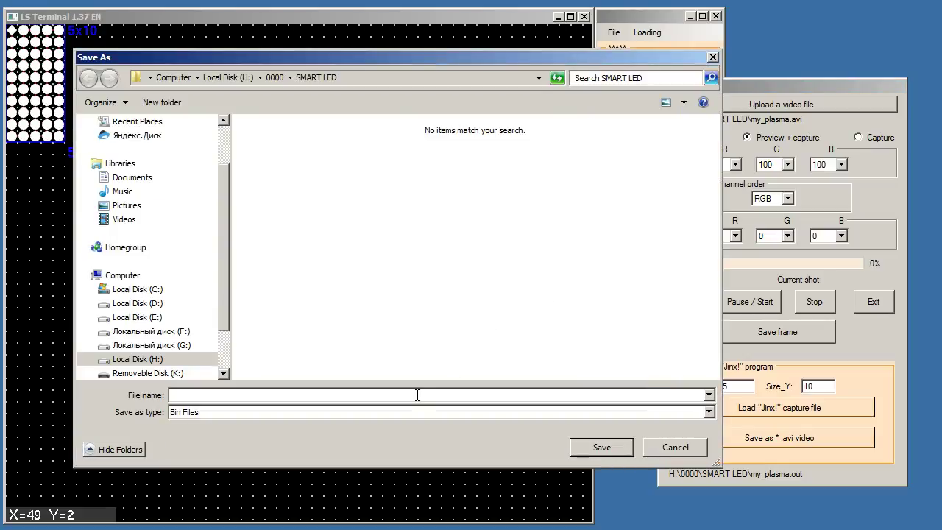
pyautogui.write('plasma')
pyautogui.click(599, 446)
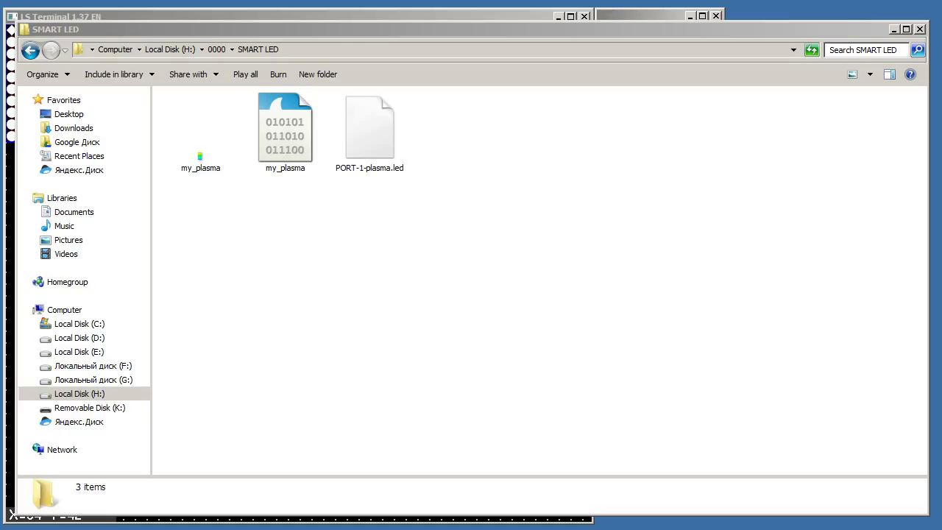
# Check the Properties of PORT-1-plasma.led and confirm it is an LED File (.led)
pyautogui.click(722, 34)
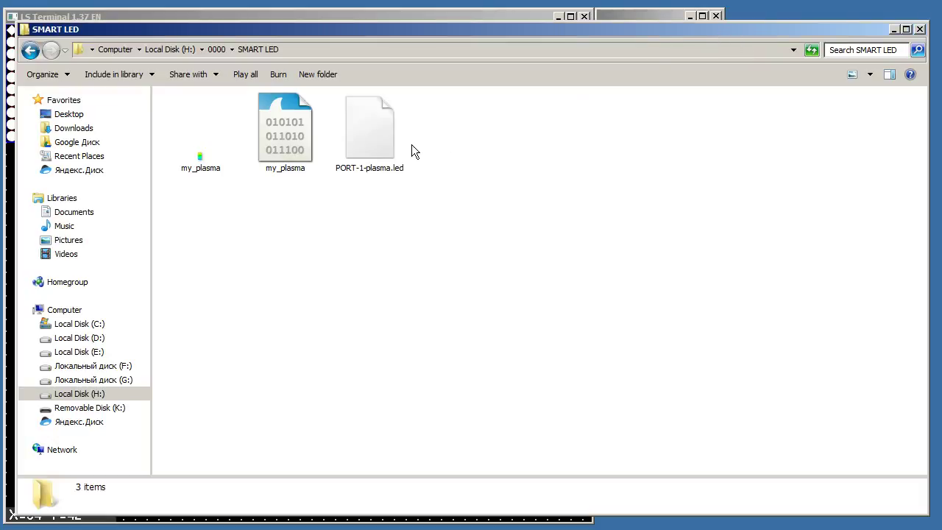
pyautogui.click(369, 132)
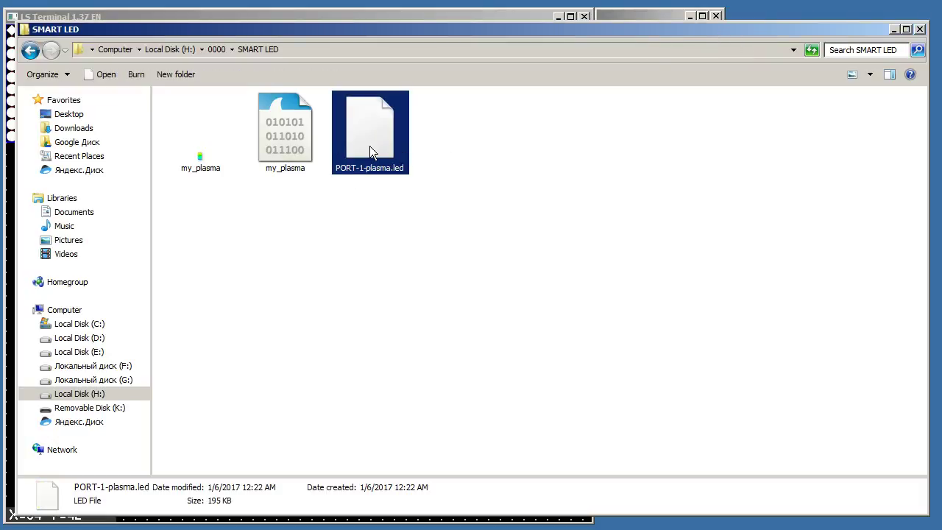
pyautogui.rightClick(370, 149)
pyautogui.click(461, 446)
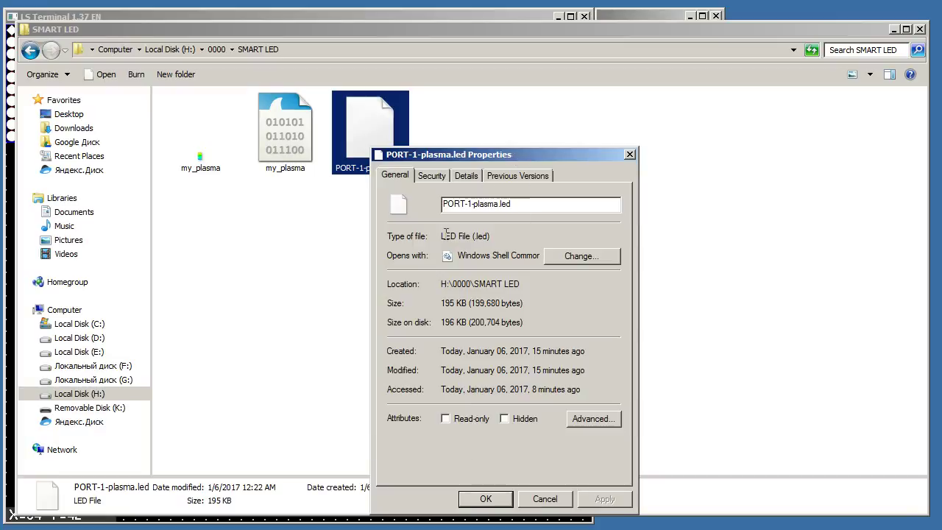
pyautogui.moveTo(496, 235); pyautogui.dragTo(441, 235)
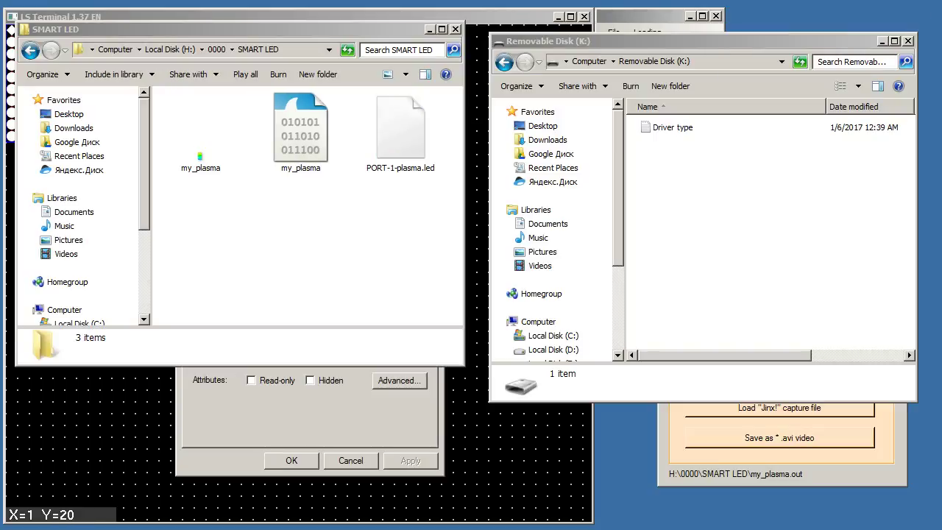
# Copy PORT-1-plasma.led onto Removable Disk (K:) and confirm the Driver type file reads WS2811 HS
pyautogui.click(390, 141)
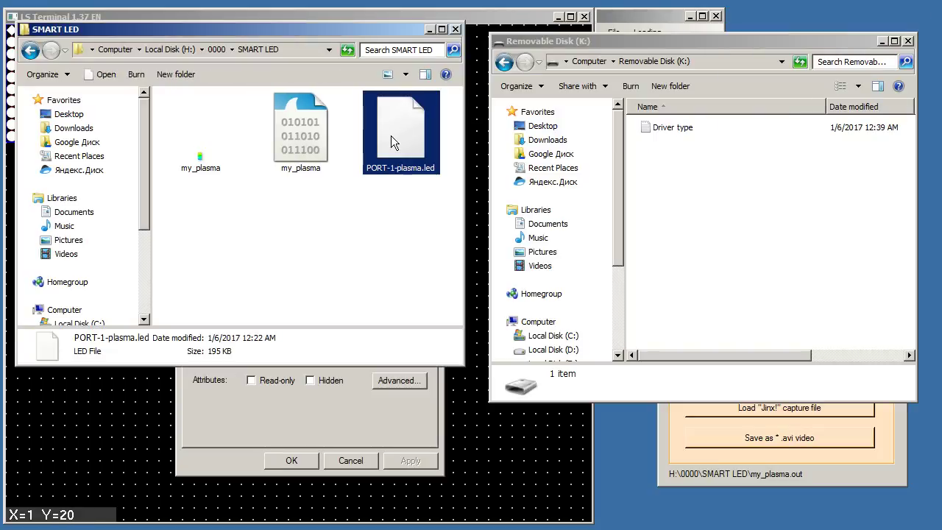
pyautogui.moveTo(408, 139); pyautogui.dragTo(703, 189)
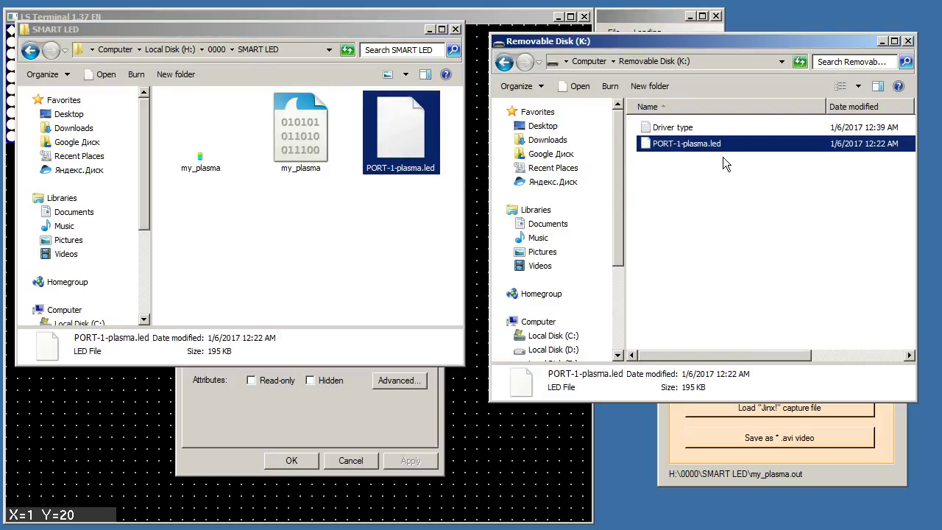
pyautogui.doubleClick(681, 131)
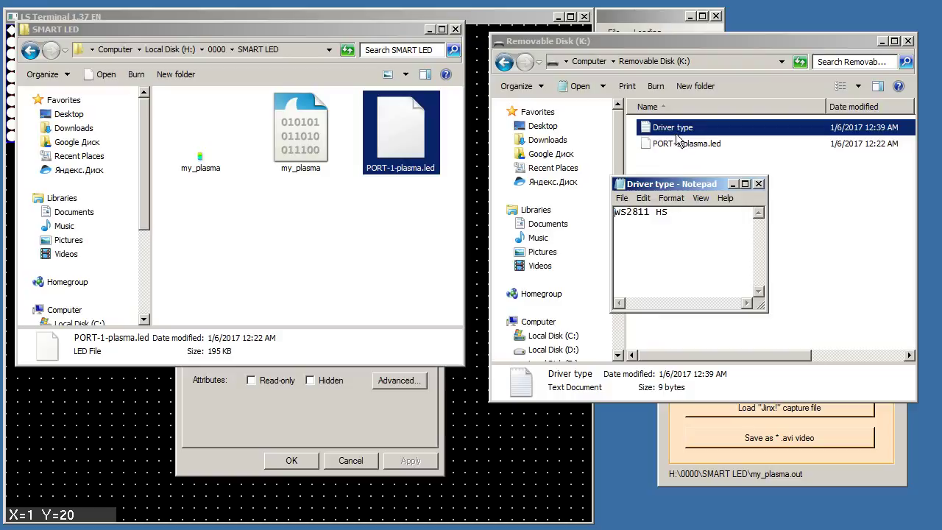
pyautogui.moveTo(677, 212); pyautogui.dragTo(602, 212)
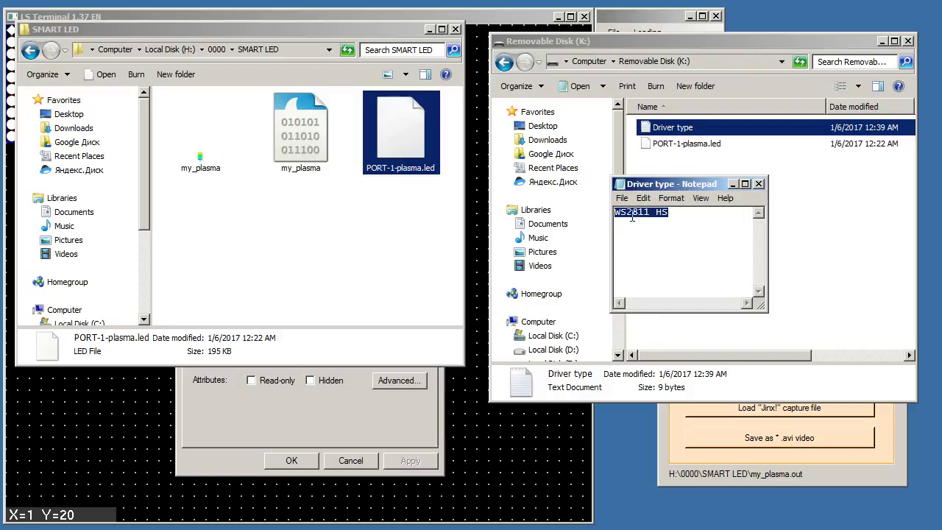
pyautogui.click(761, 183)
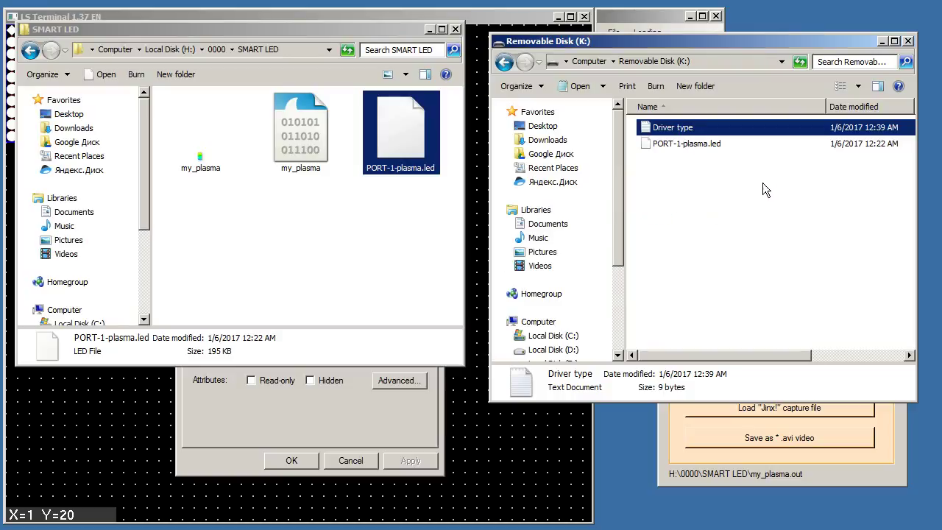